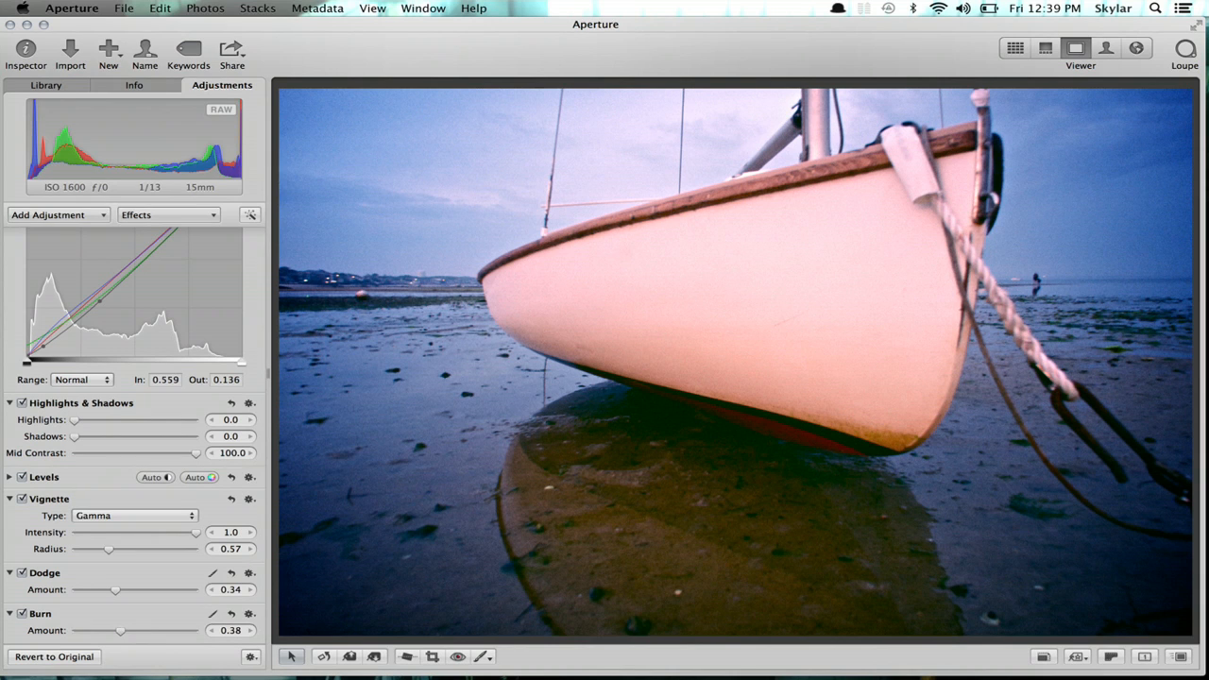
- Create a new Aperture library called 'Test' on the Desktop and open it
click(126, 8)
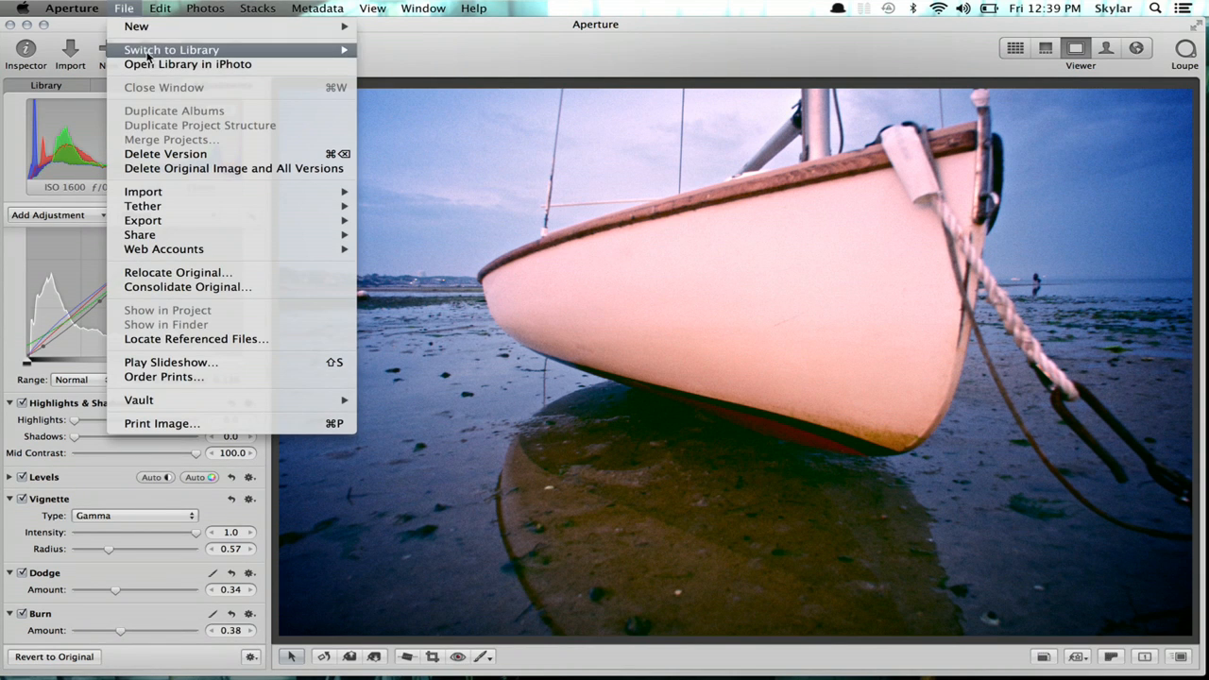
mouse_move(147, 55)
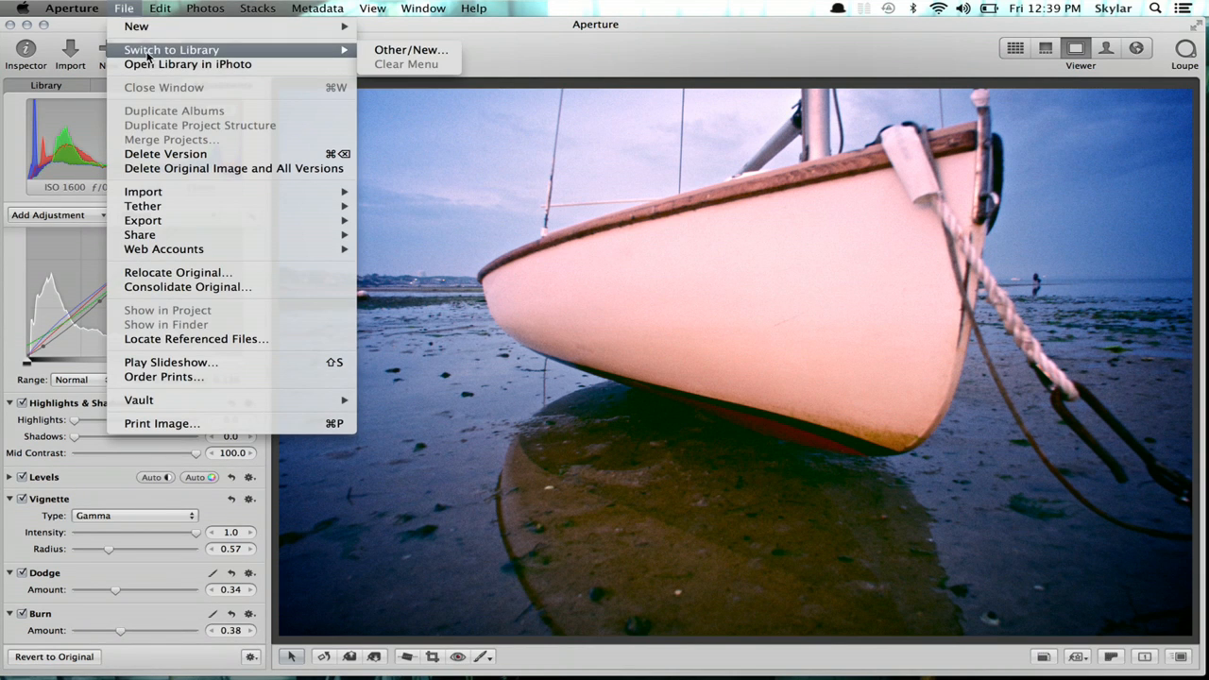
click(388, 51)
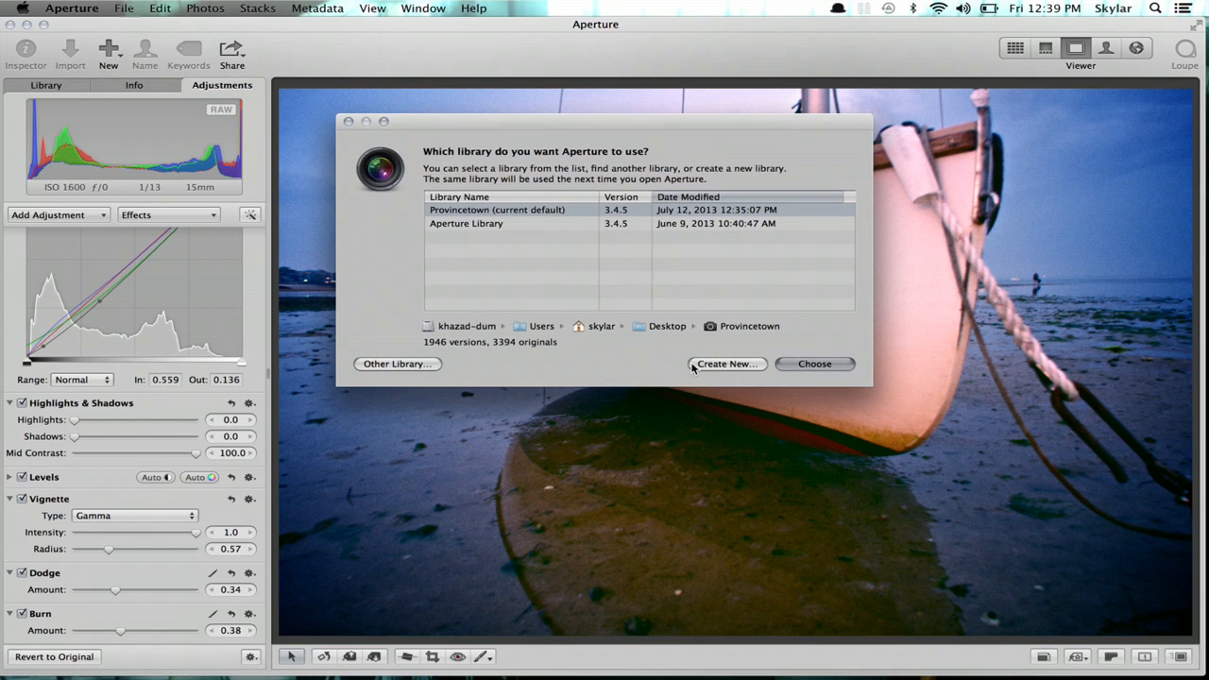
click(727, 364)
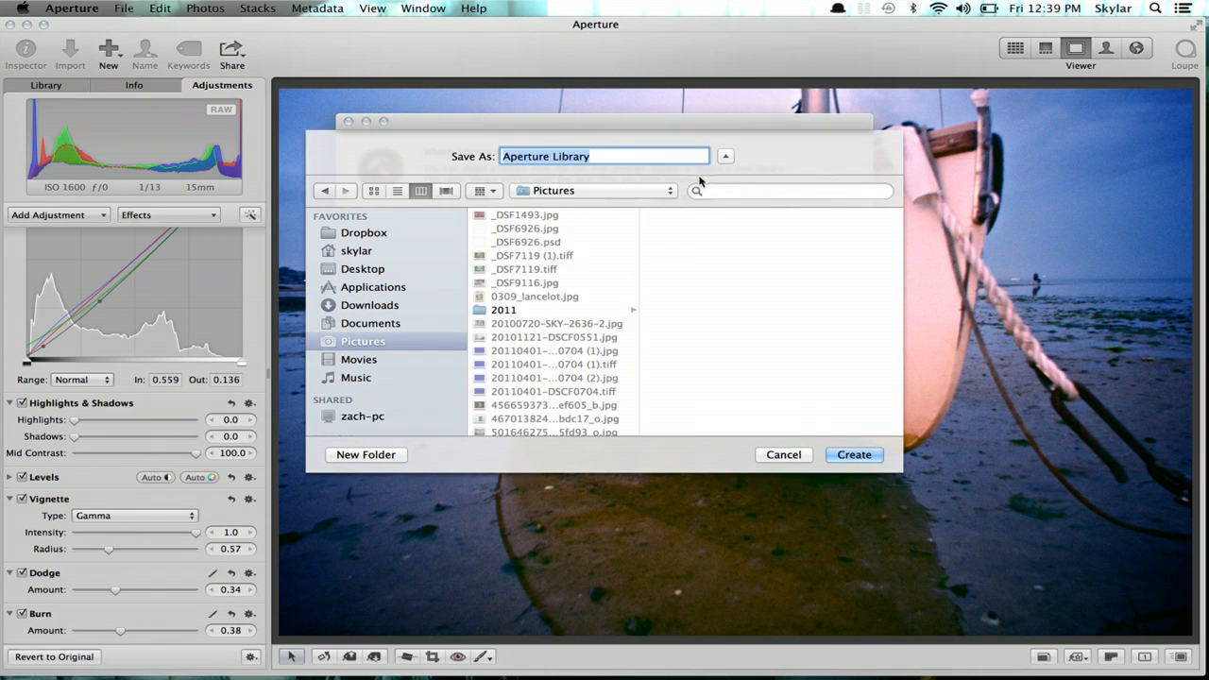
text(Test)
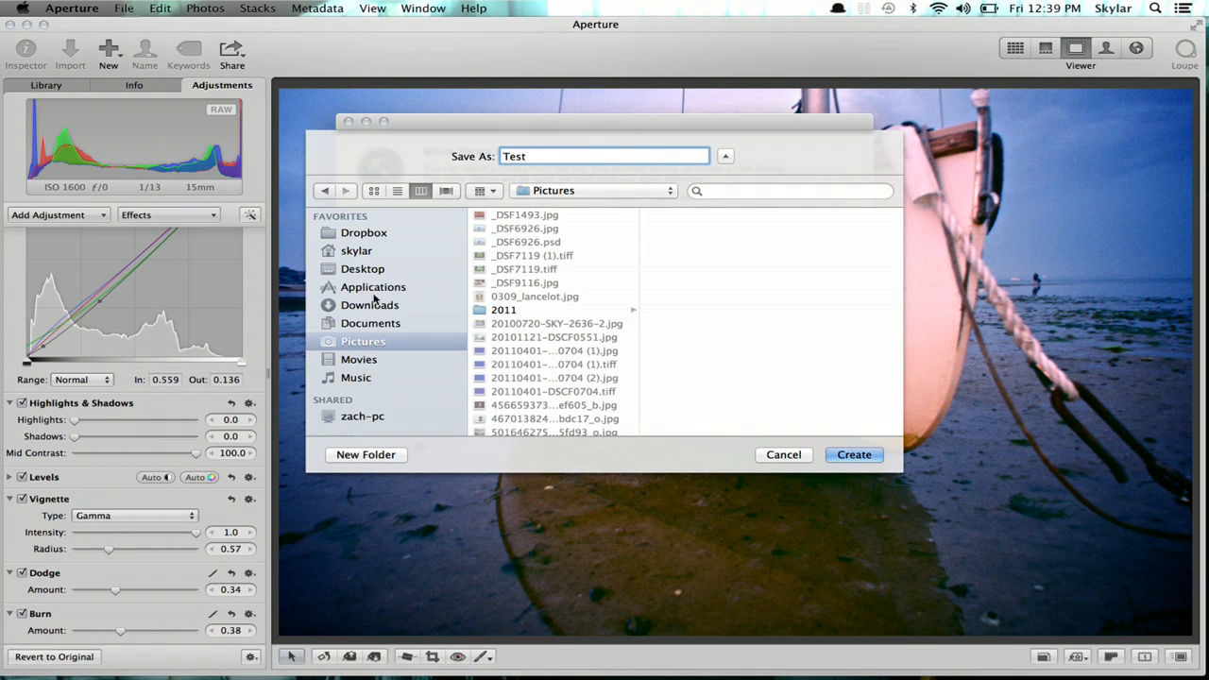
click(367, 274)
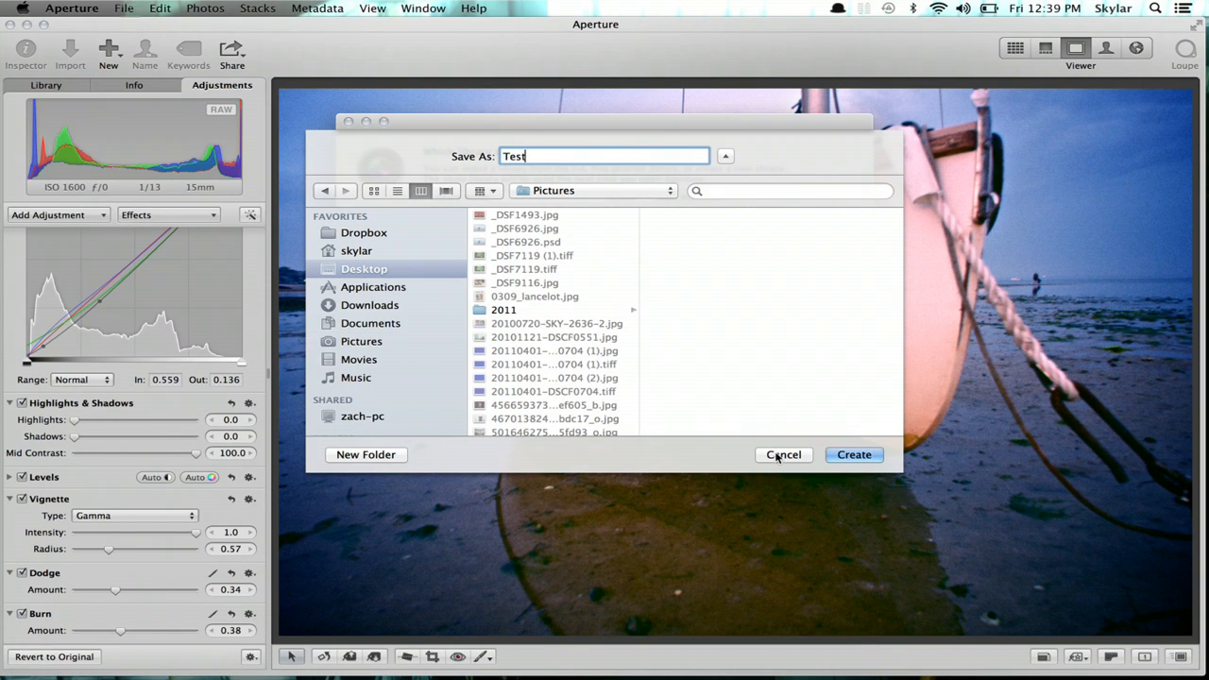
click(854, 455)
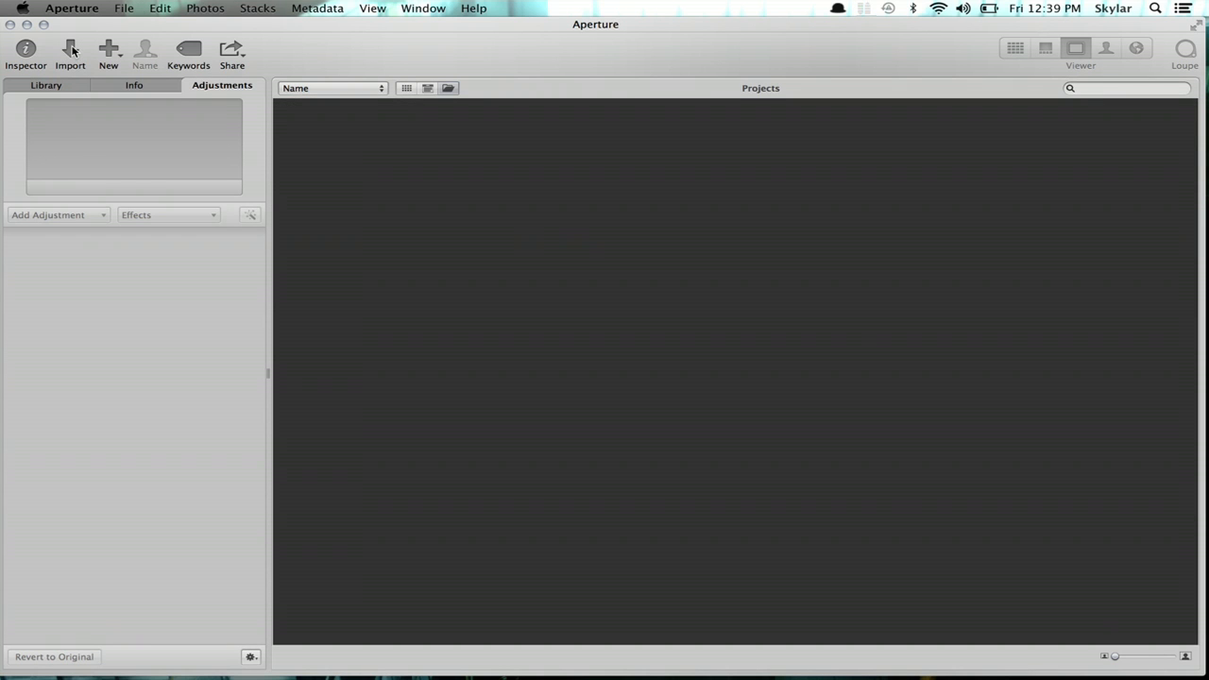
- Import DSCF5769.RAF from the Finder Desktop into Aperture's Library and dismiss the completion notice
key(super+Tab)
key(super+Tab)
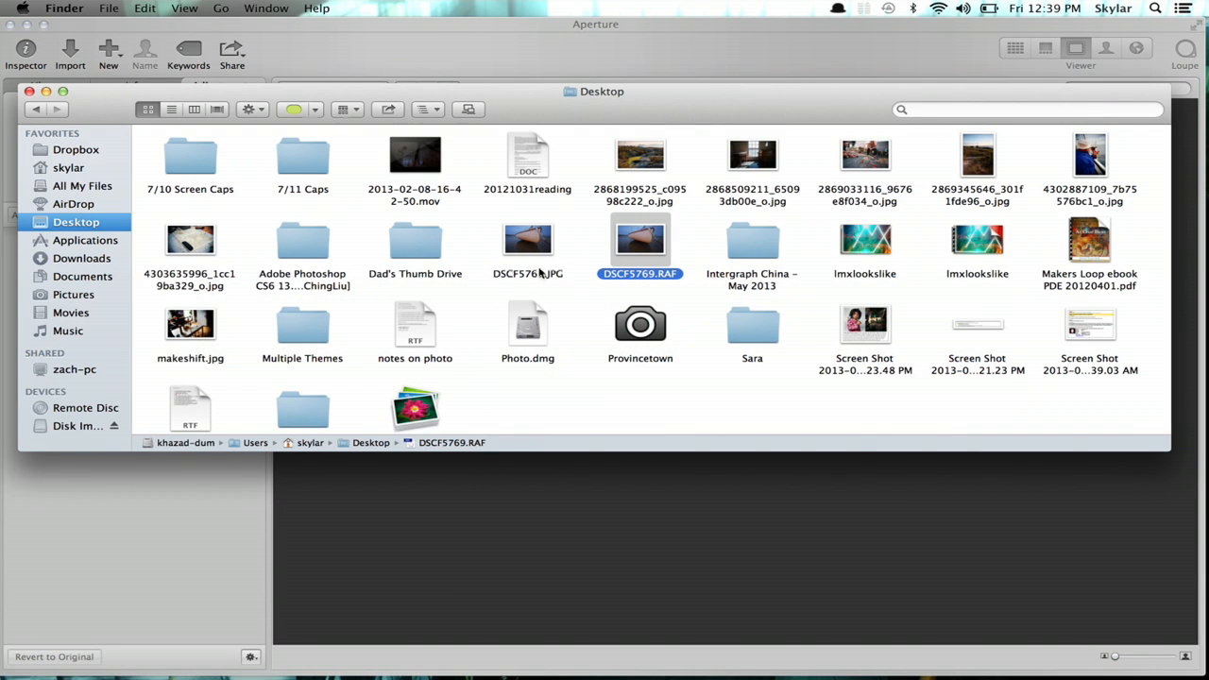
drag(652, 403, 215, 475)
click(214, 511)
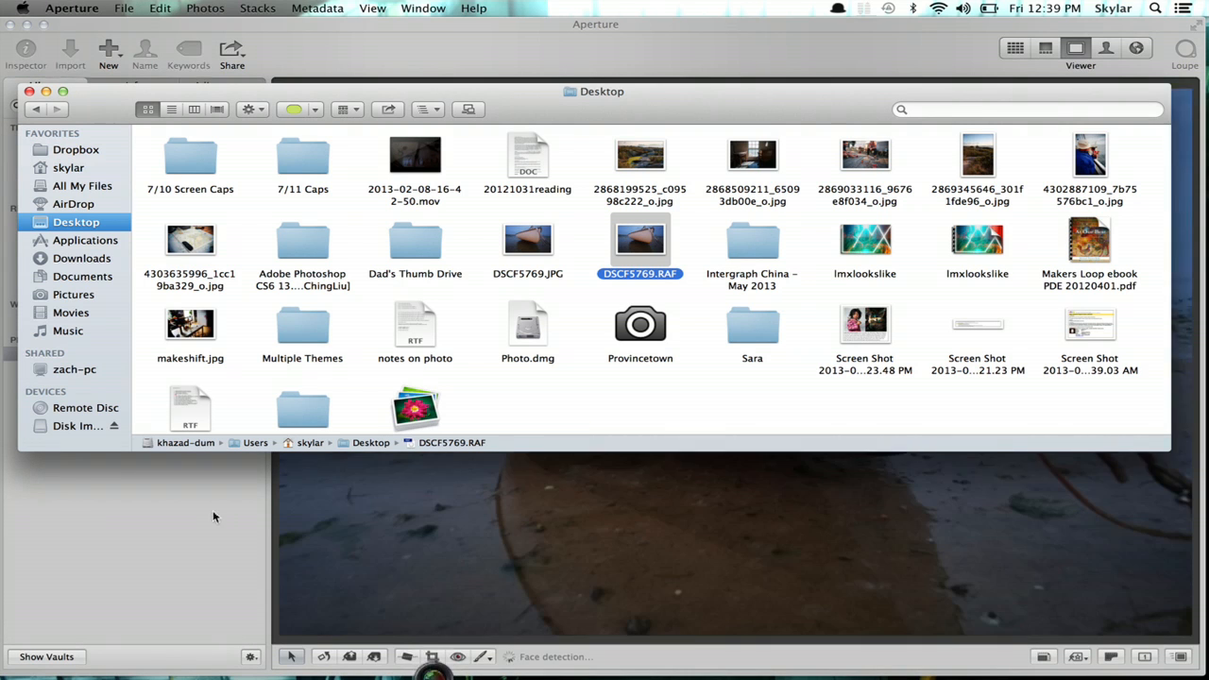
click(732, 262)
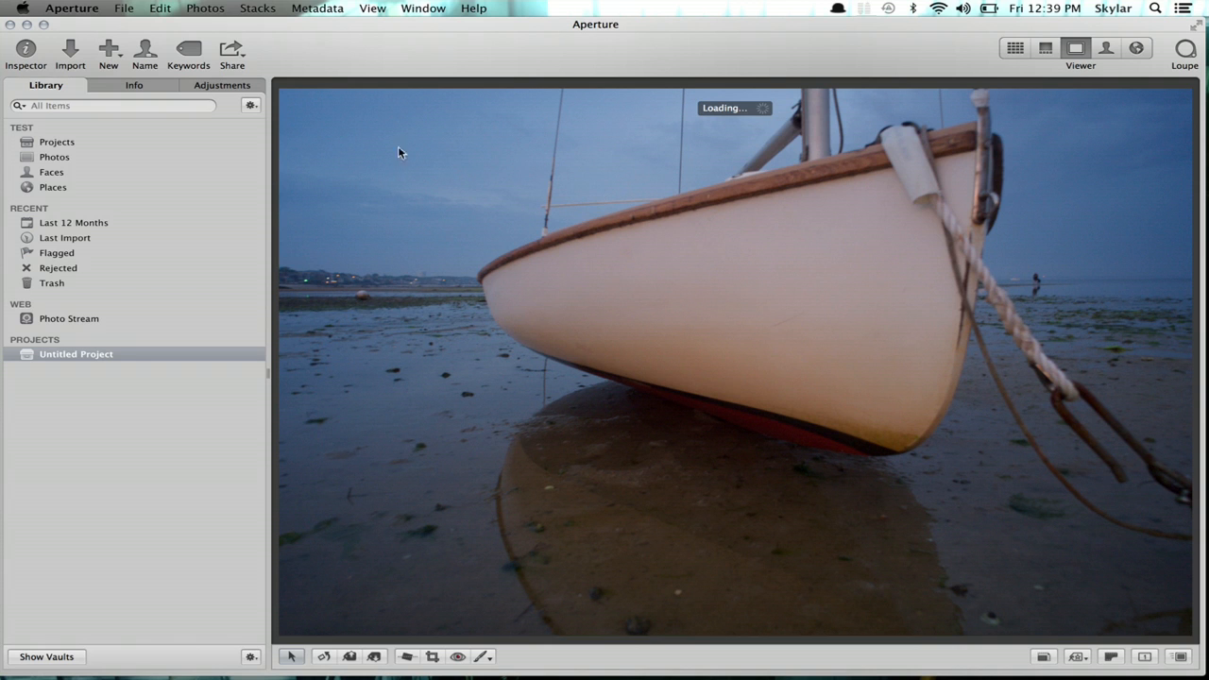
- Paint a Burn (Darken) brush over the sky, hull and reflection at Amount 1.0, then turn it off
click(483, 655)
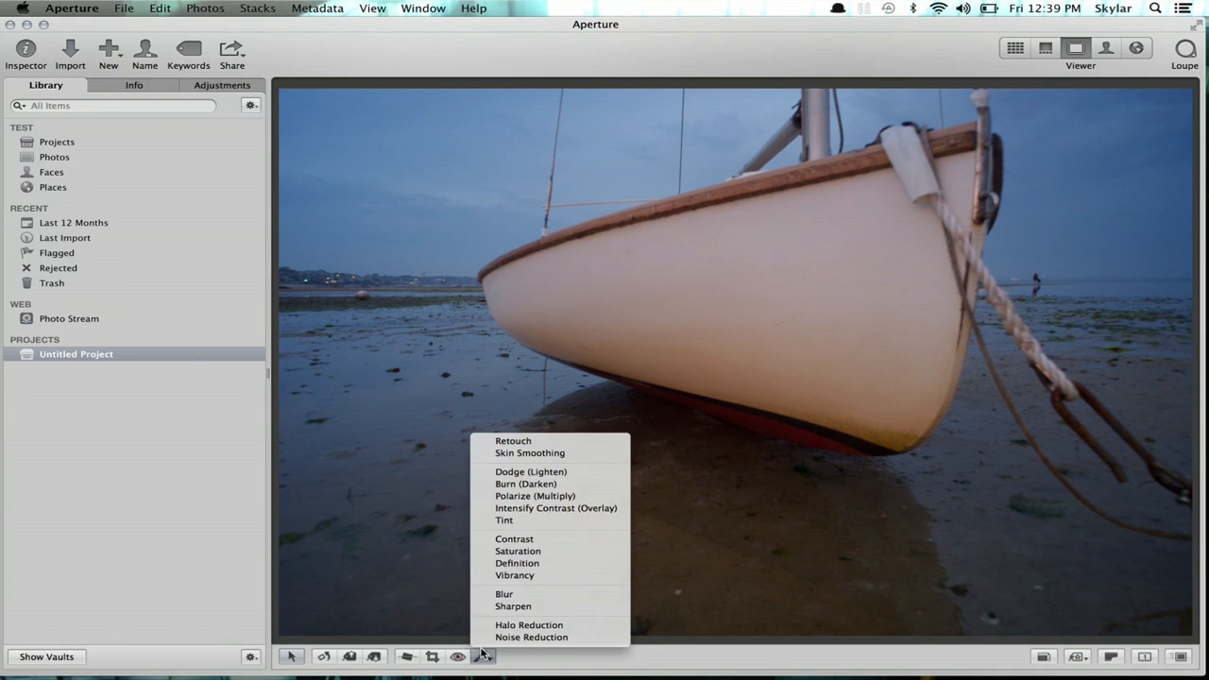
click(514, 483)
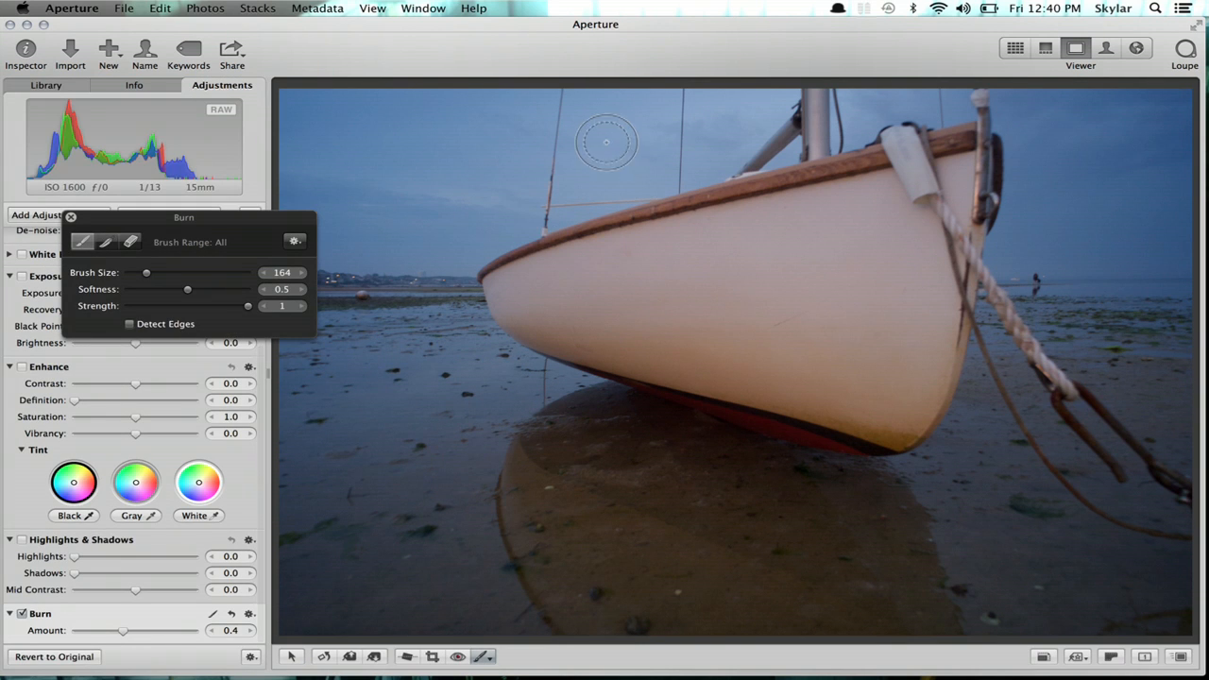
drag(577, 128, 578, 421)
drag(602, 524, 609, 583)
mouse_move(779, 222)
mouse_down()
mouse_move(629, 280)
mouse_move(878, 360)
mouse_move(884, 439)
mouse_move(785, 495)
mouse_move(662, 537)
mouse_move(612, 540)
mouse_up()
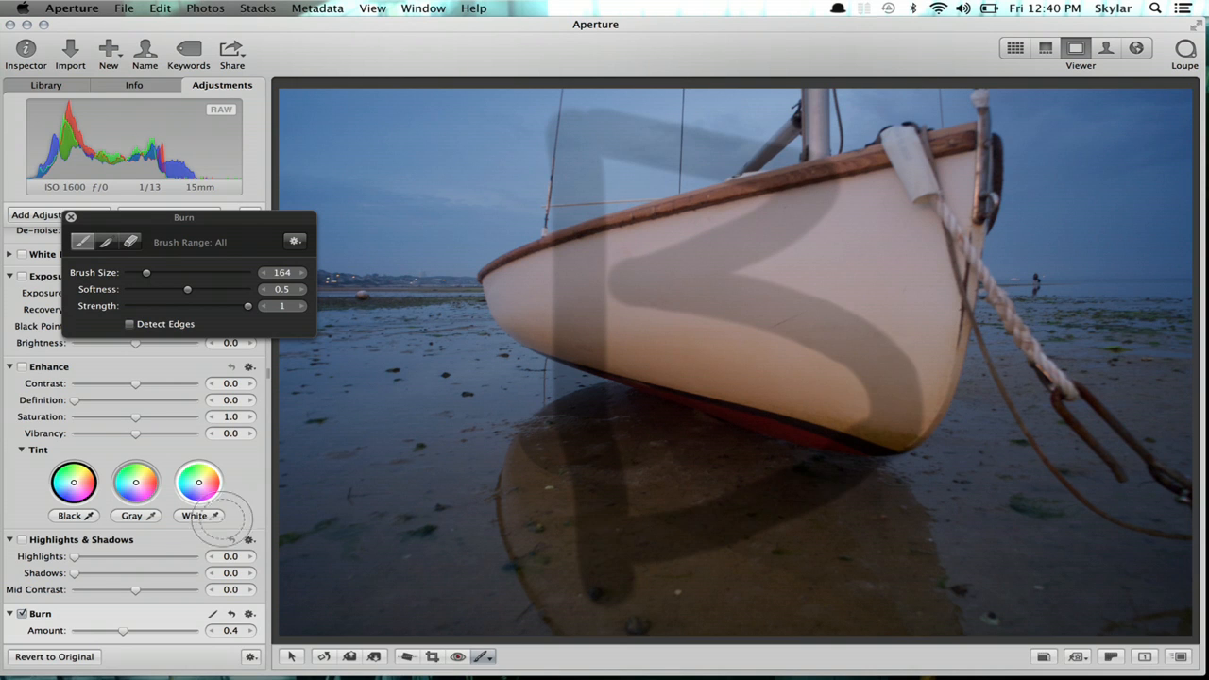
drag(140, 631, 233, 650)
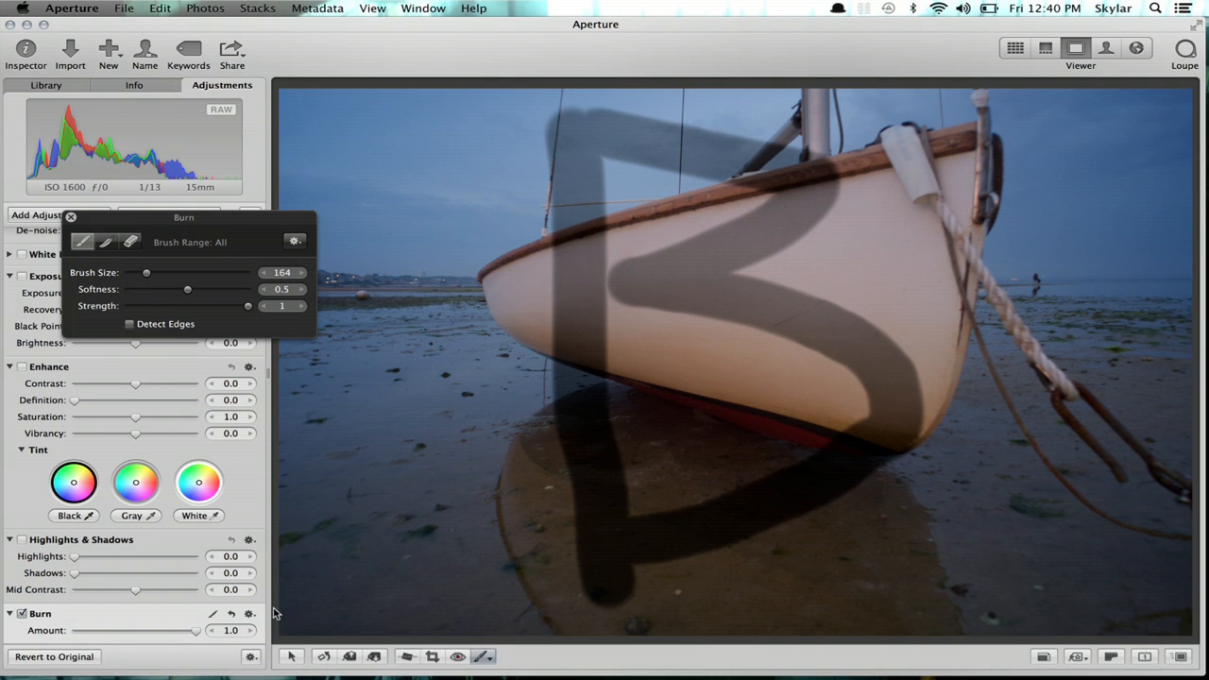
click(21, 615)
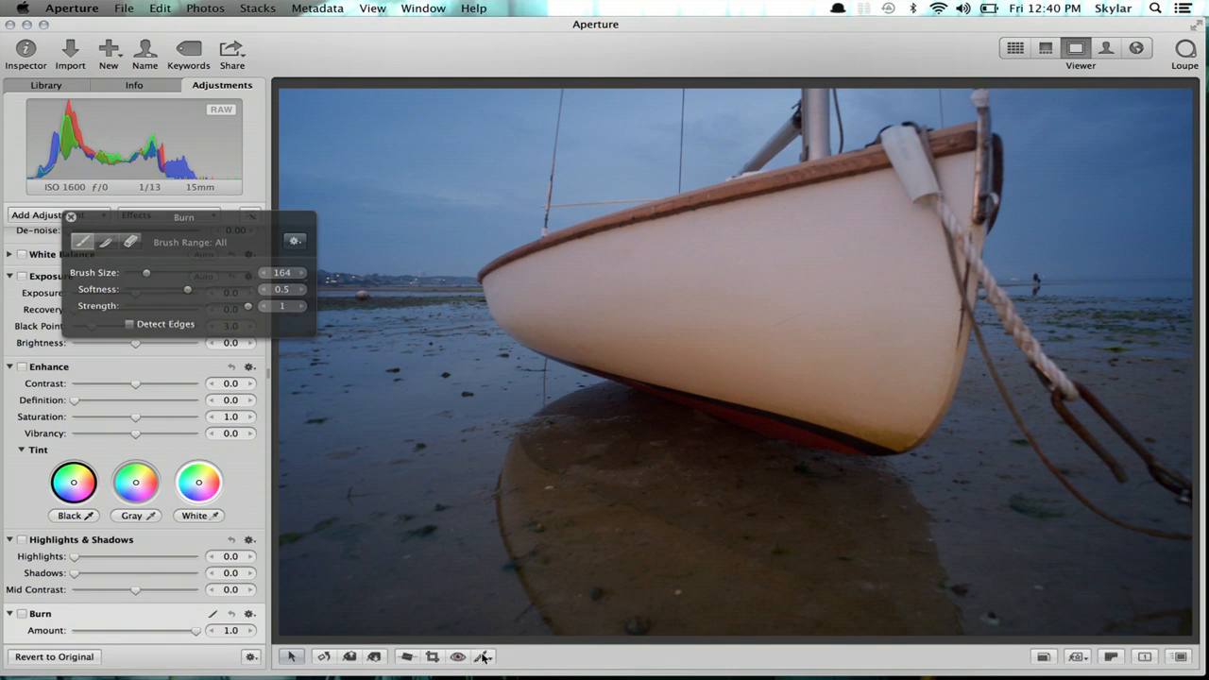
- Paint a Dodge (Lighten) brush across the sky, hull and shadow, then return to the arrow tool
click(484, 656)
click(529, 471)
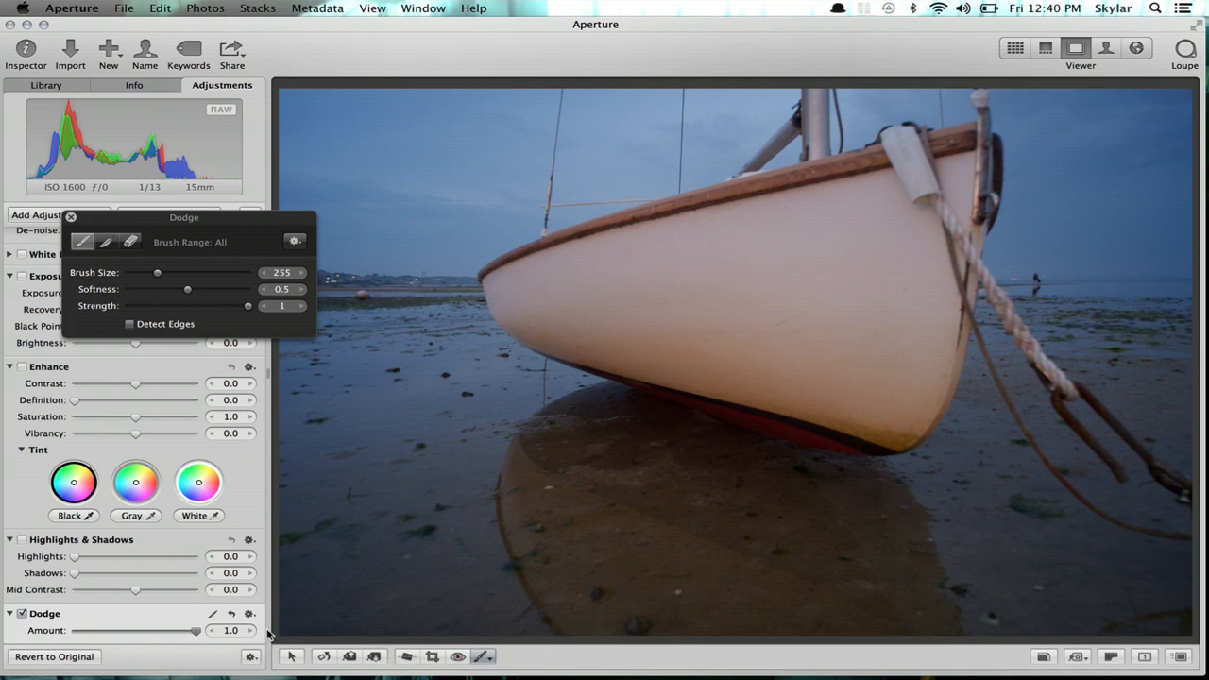
drag(530, 159, 557, 553)
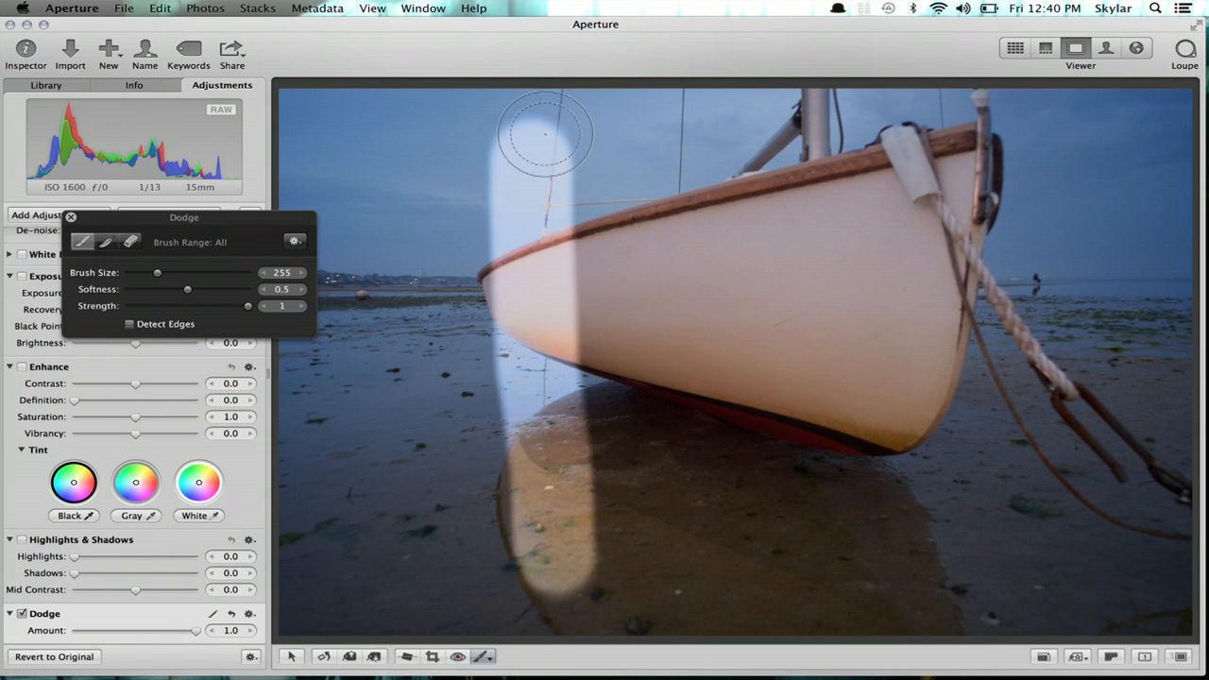
mouse_move(805, 182)
mouse_down()
mouse_move(841, 323)
mouse_move(818, 480)
mouse_move(564, 569)
mouse_up()
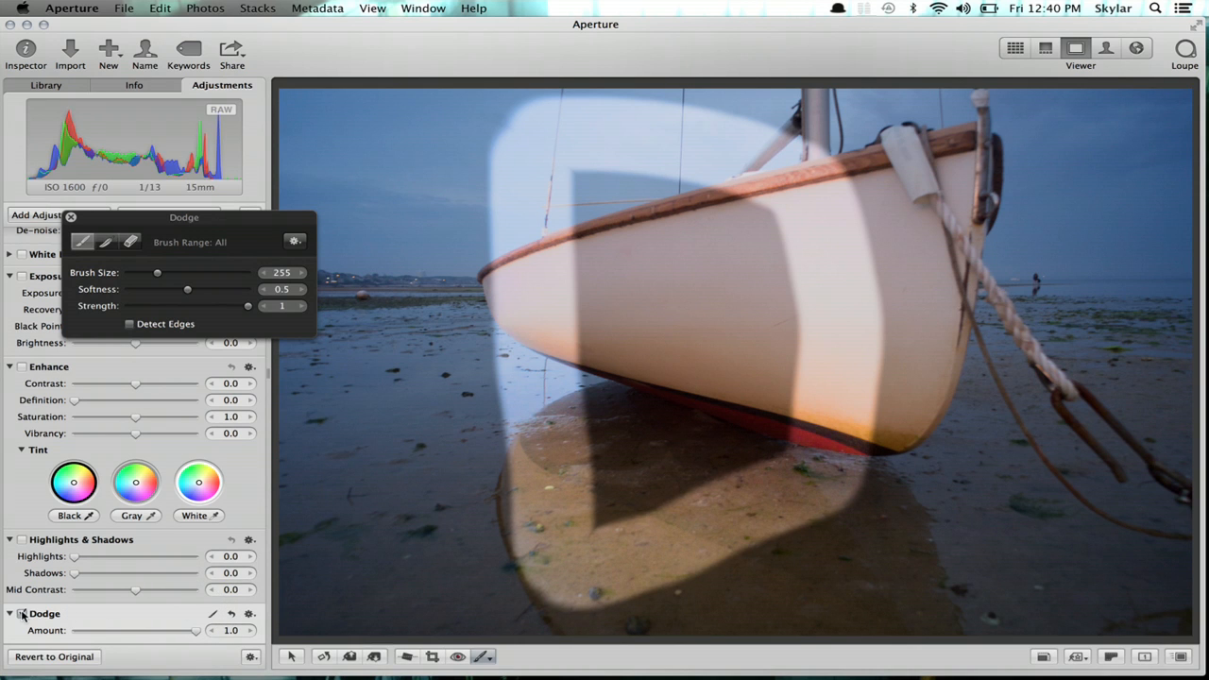
key(a)
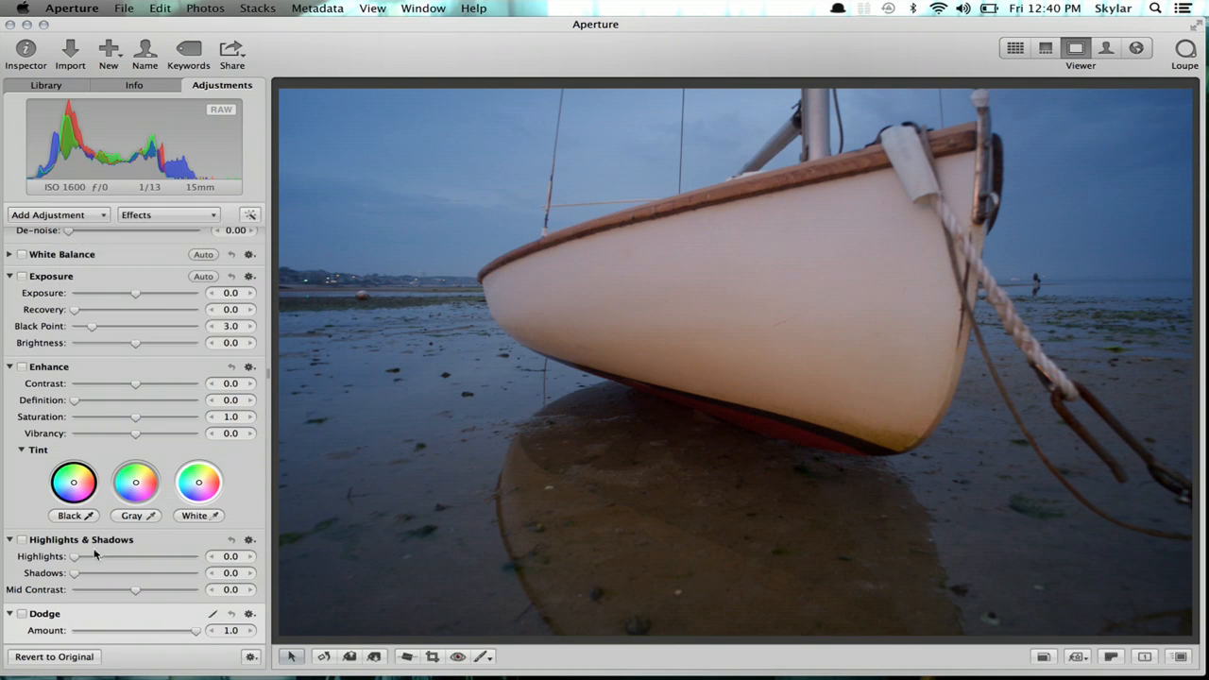
scroll(38, 616, down, 3)
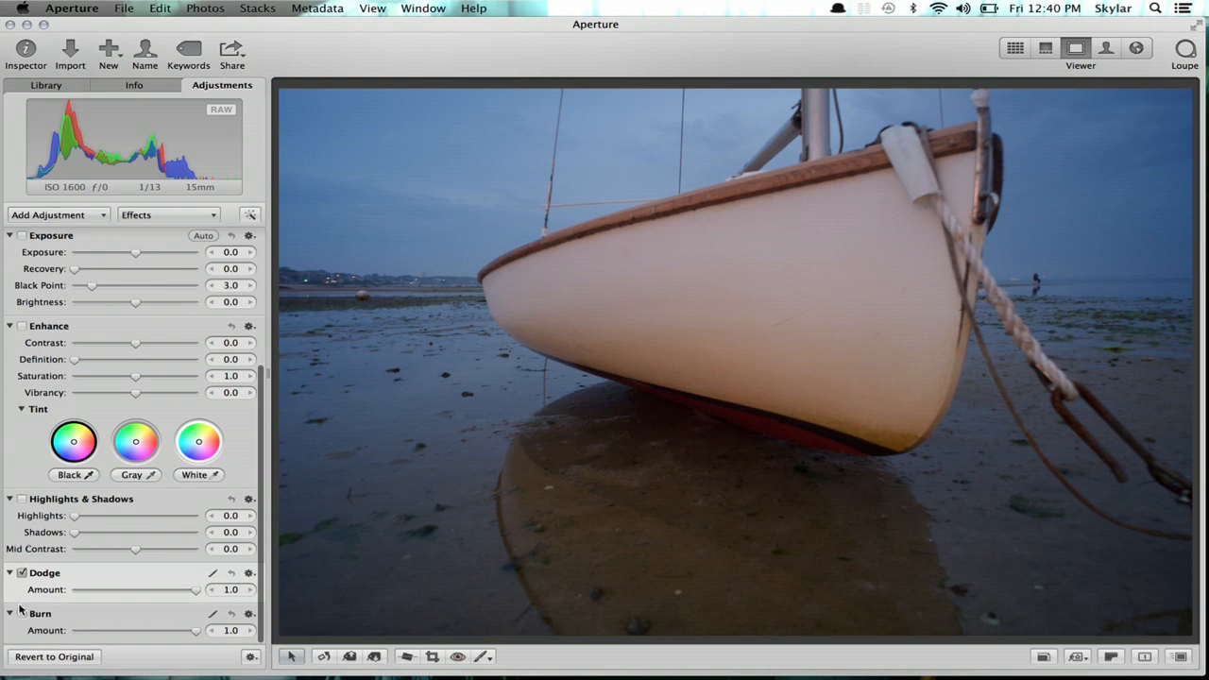
- Turn the Burn adjustment back on
click(21, 614)
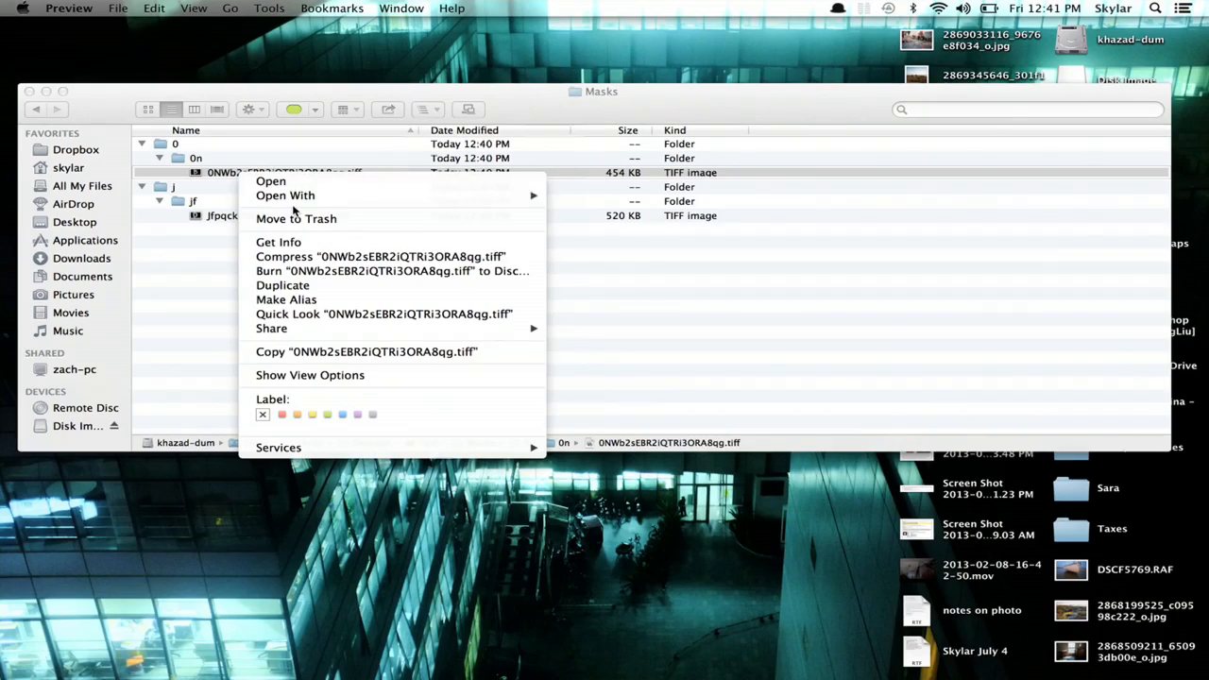
- Open the first mask TIFF in Photoshop CS6 and fill the whole image with 50% Gray
mouse_move(532, 195)
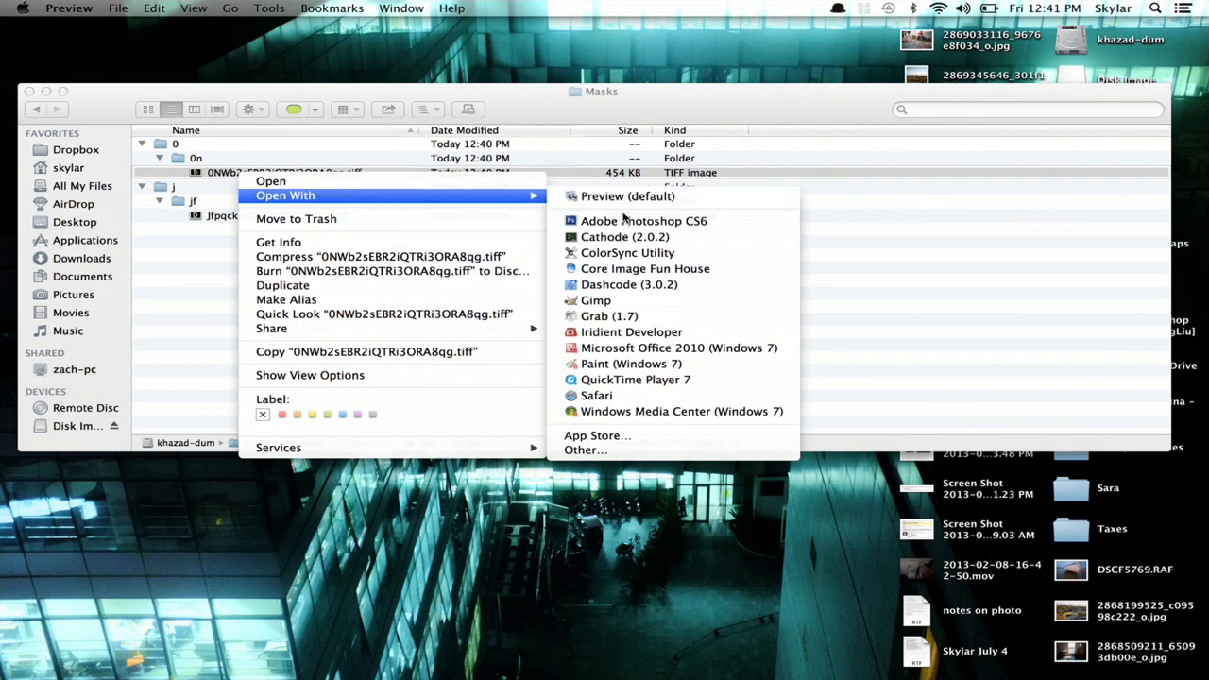
click(689, 223)
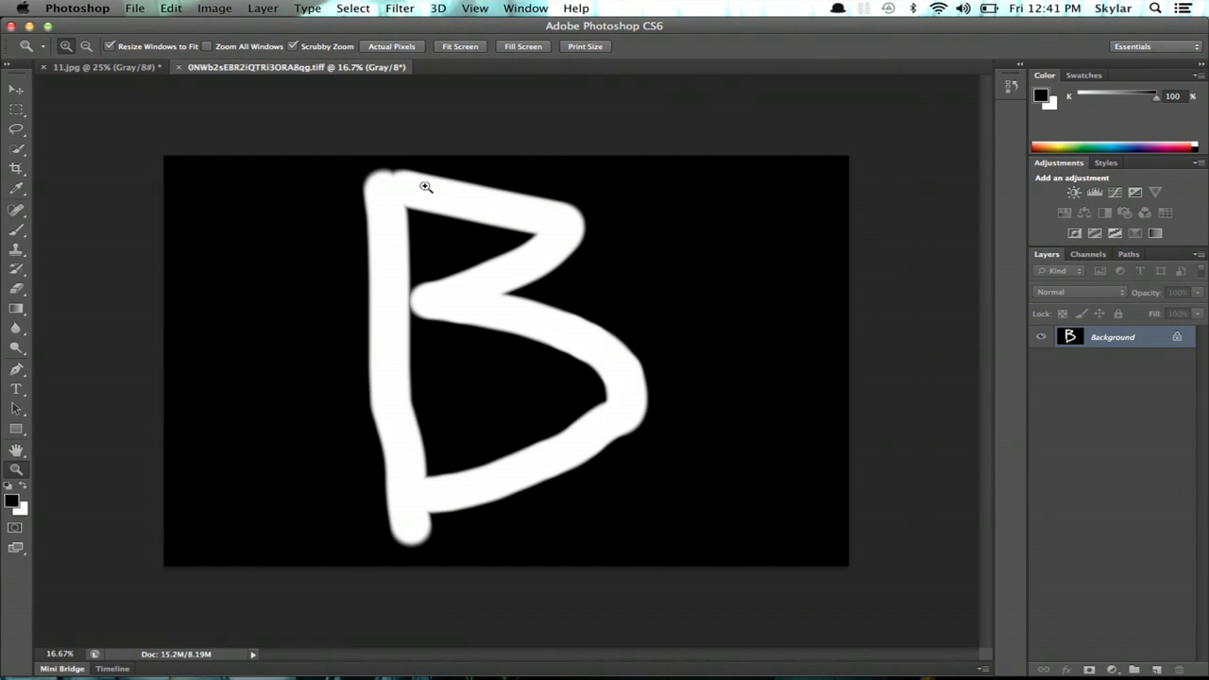
key(super+a)
key(i)
key(shift+F5)
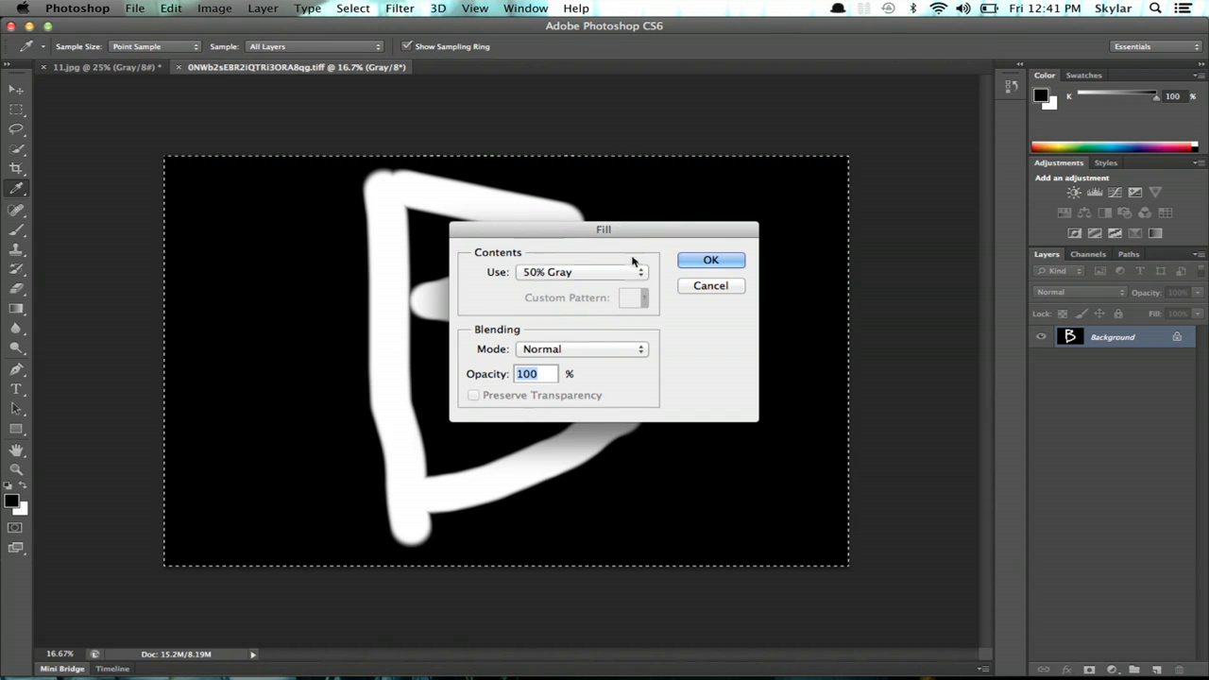
click(627, 272)
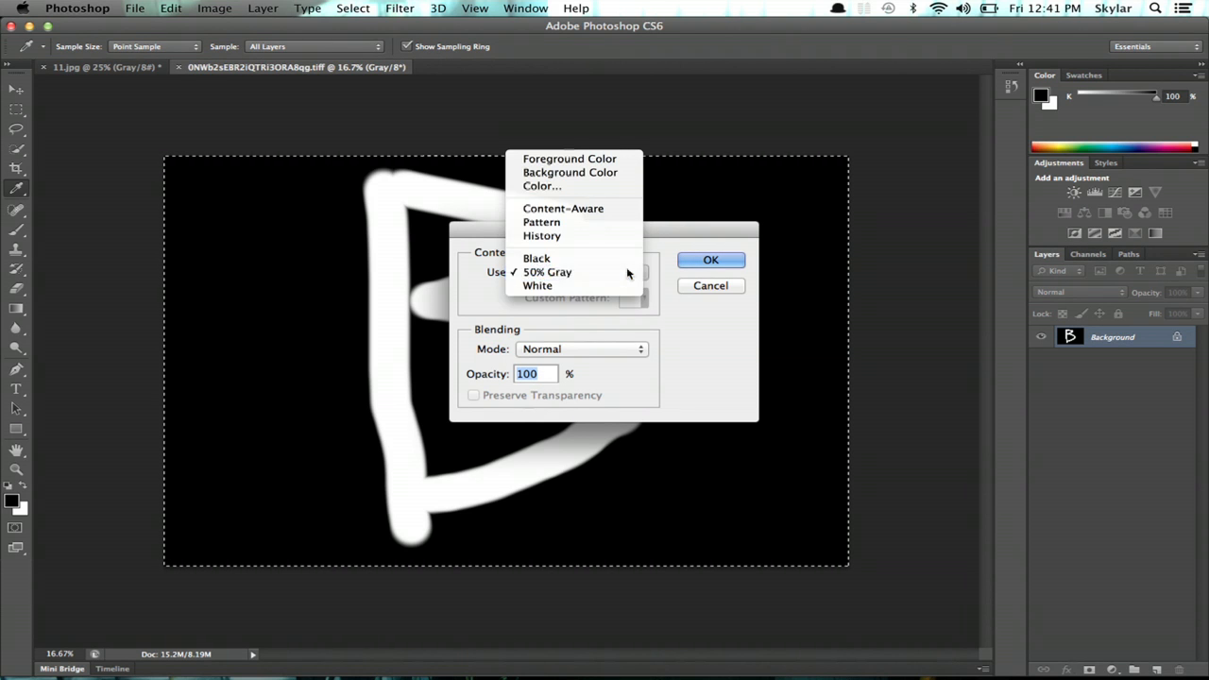
click(627, 272)
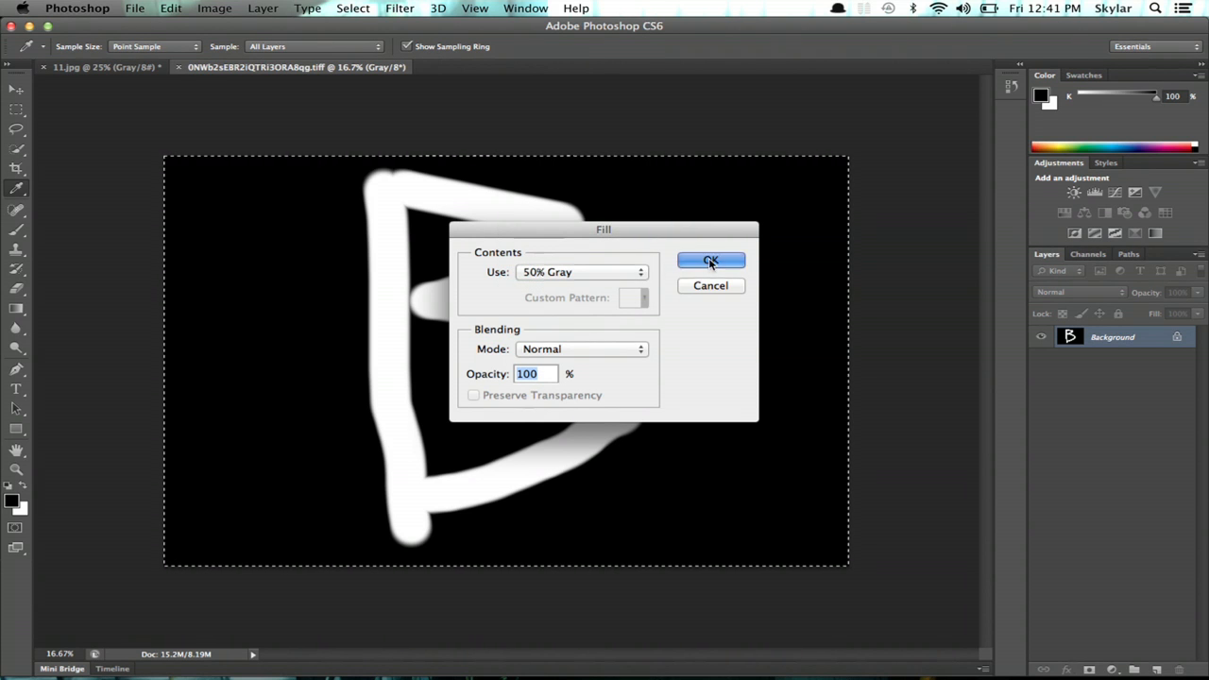
click(710, 262)
key(z)
- Apply Add Noise with a stronger amount to the gray mask and save the TIFF
click(399, 9)
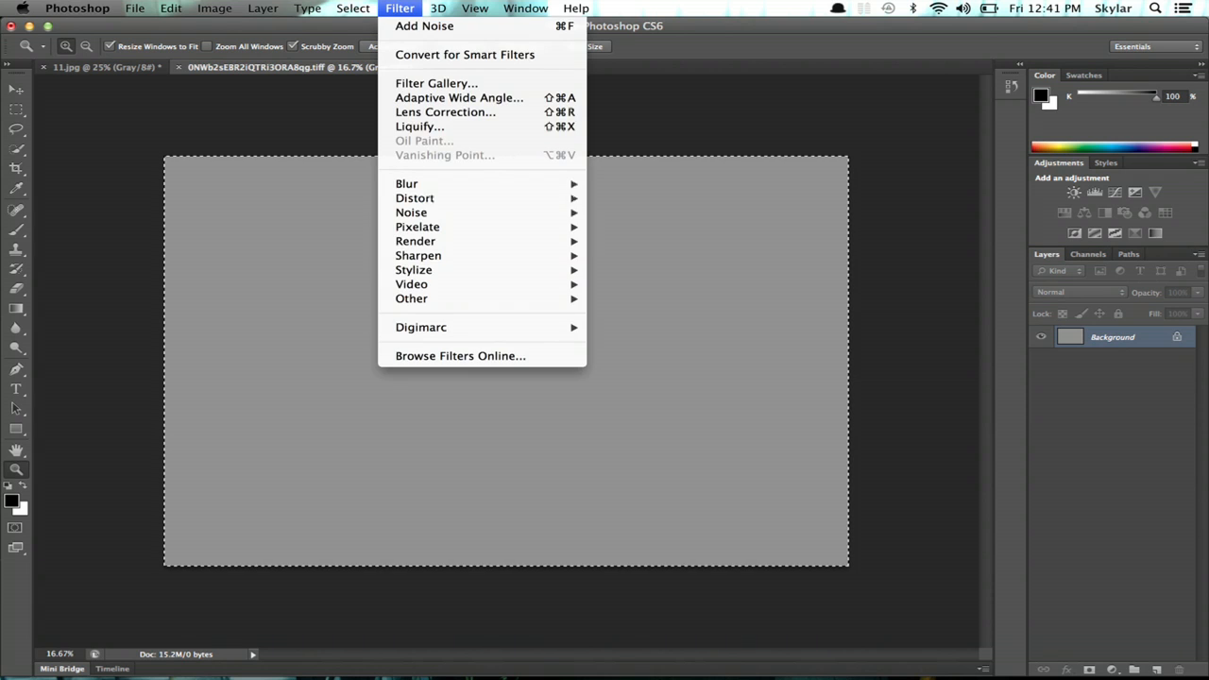
mouse_move(437, 215)
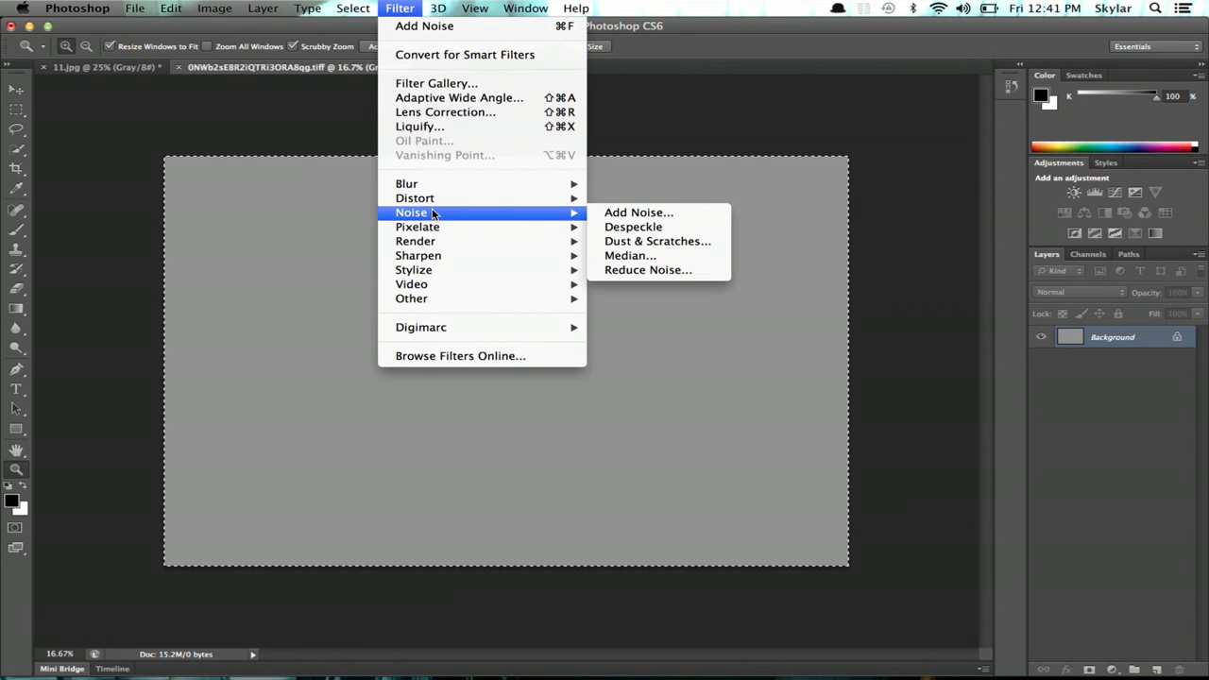
click(672, 214)
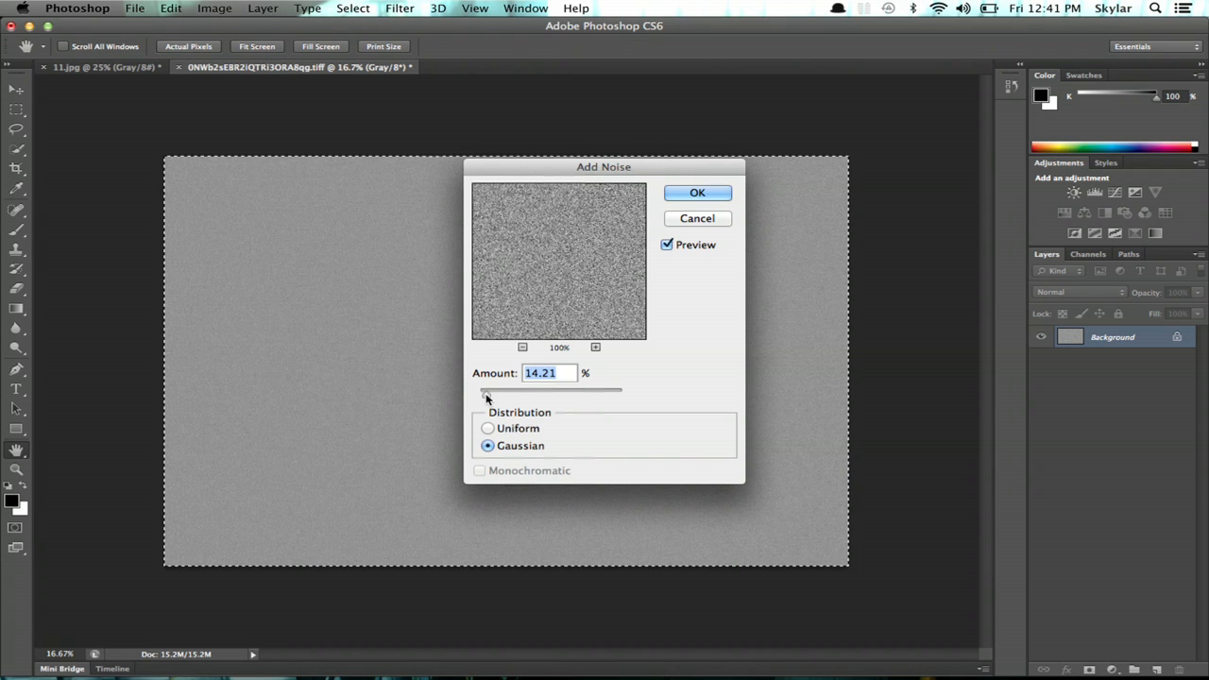
mouse_move(484, 393)
mouse_down()
mouse_move(495, 398)
mouse_move(484, 398)
mouse_up()
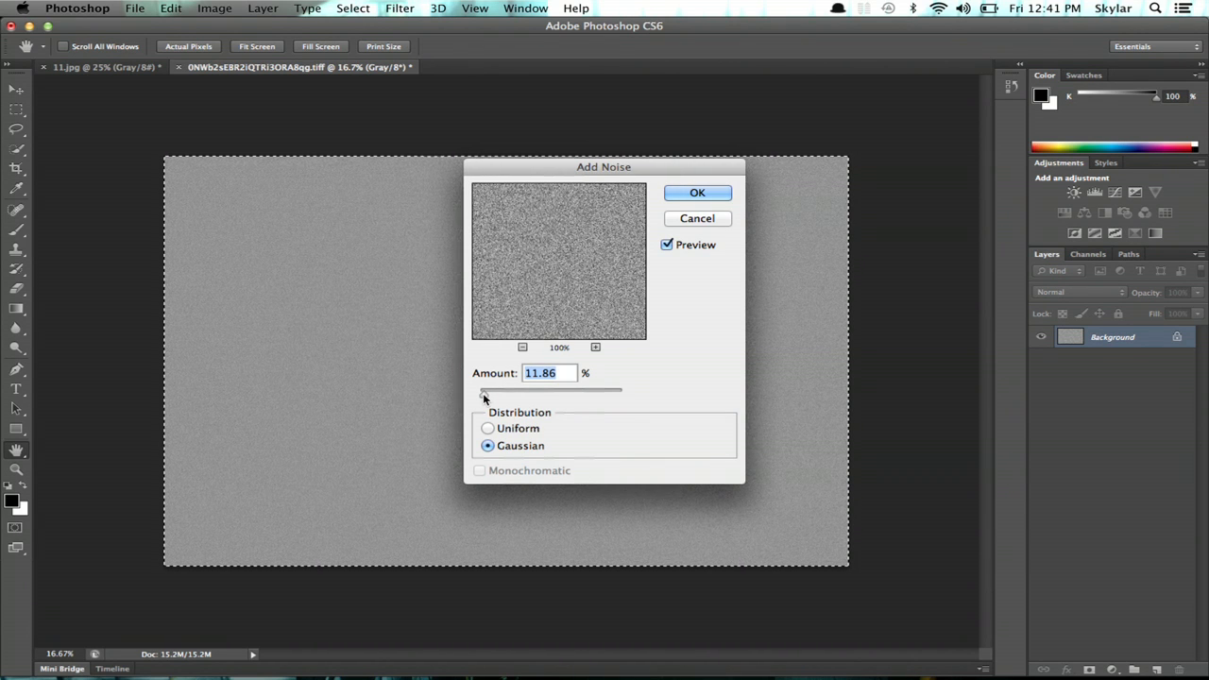
click(697, 193)
key(z)
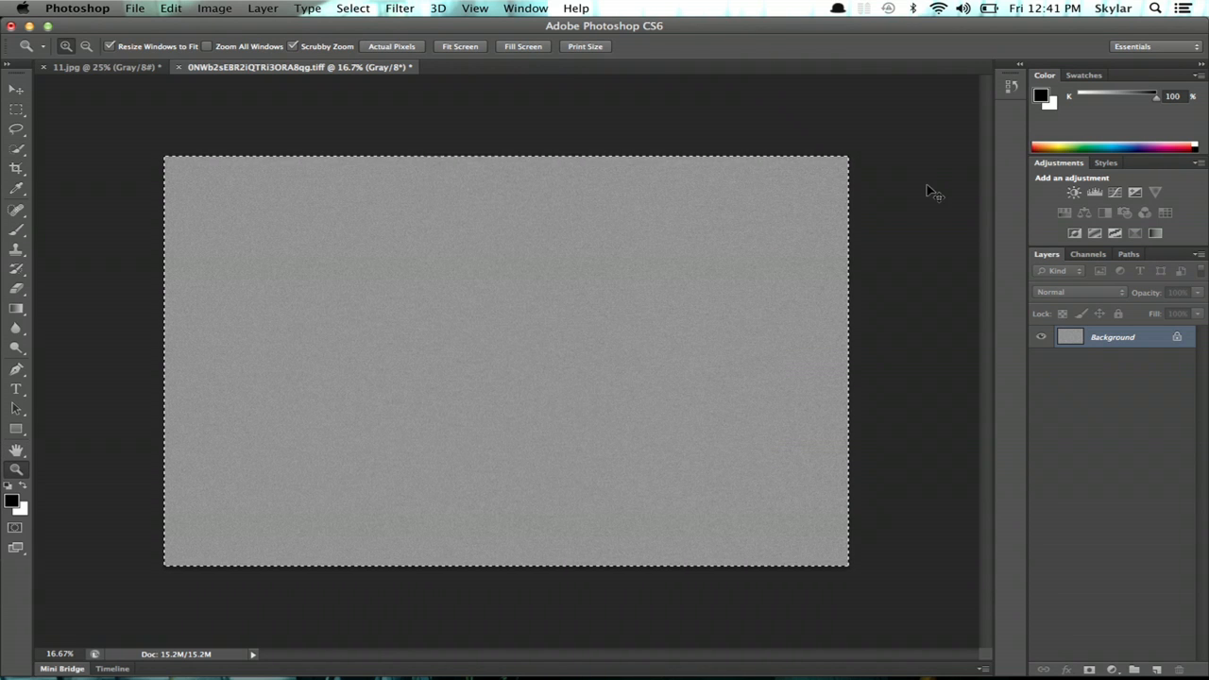
key(super+s)
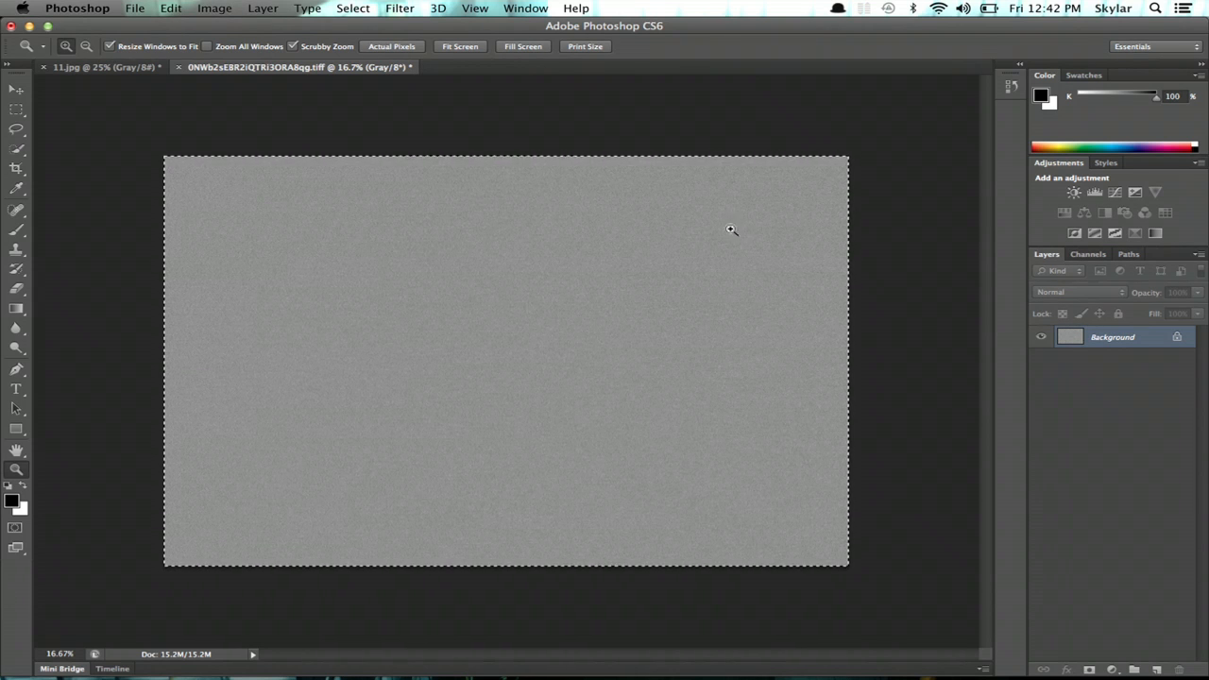
key(super+Tab)
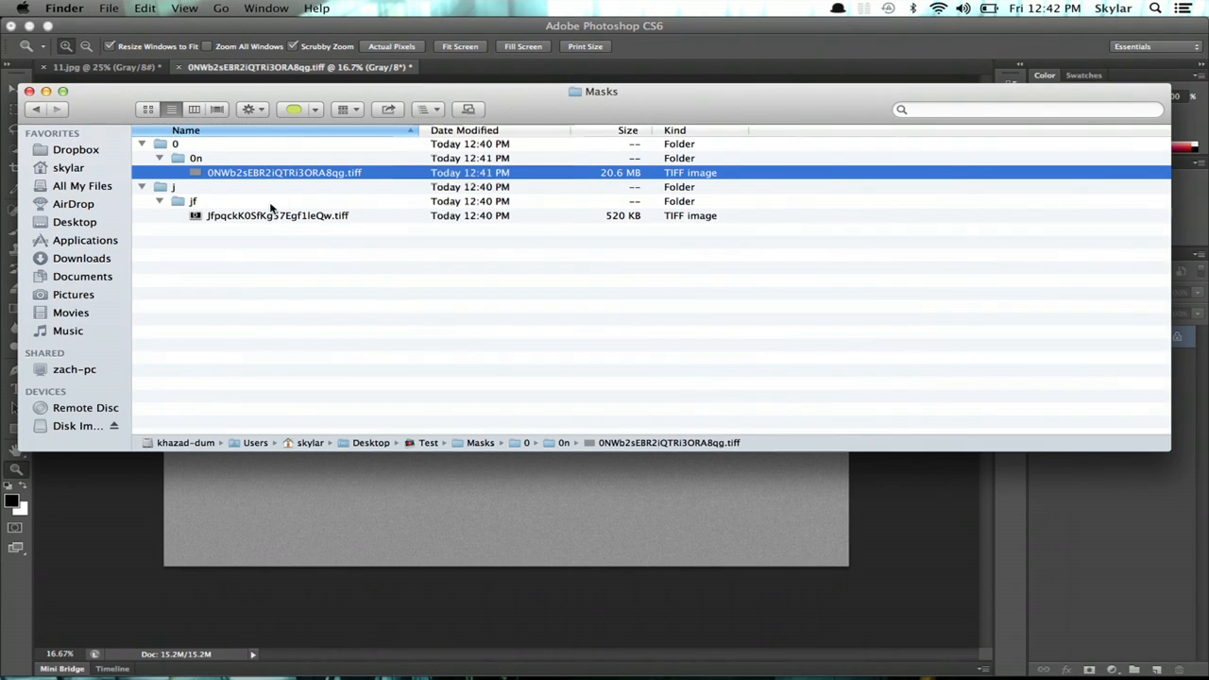
- Open the second mask TIFF in Photoshop, fill it 50% Gray, paste the noise and merge down
right_click(198, 218)
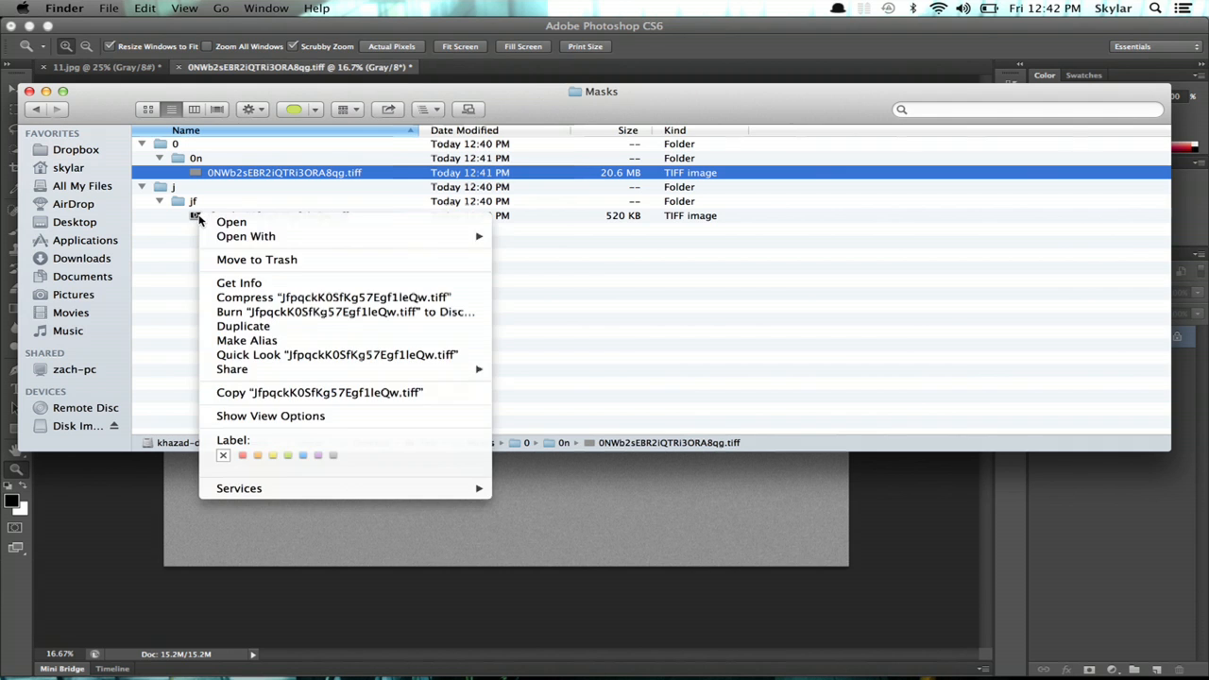
mouse_move(274, 236)
click(556, 263)
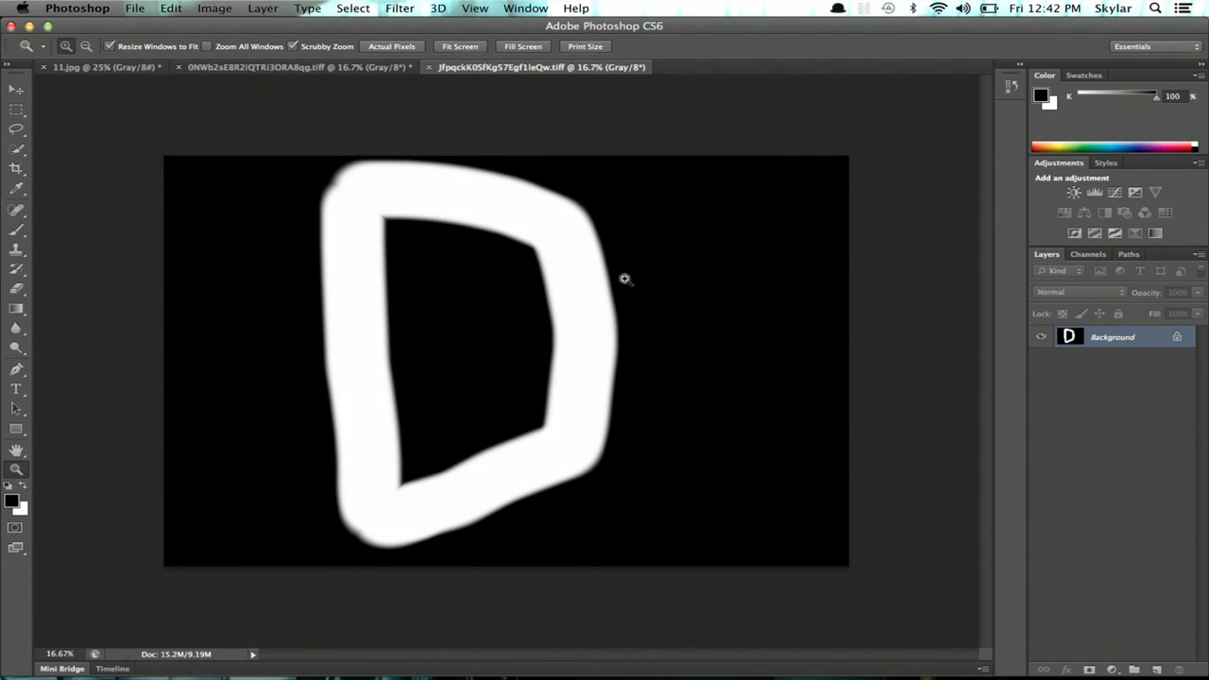
key(shift+F5)
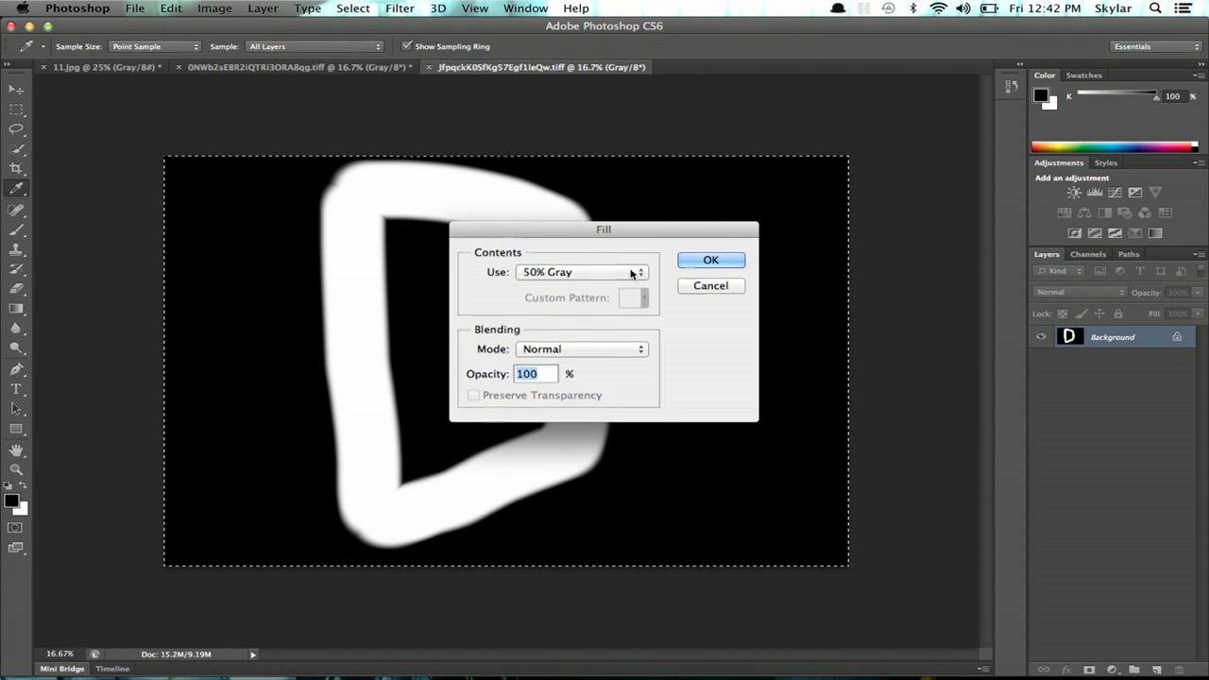
click(710, 264)
key(super+c)
key(super+v)
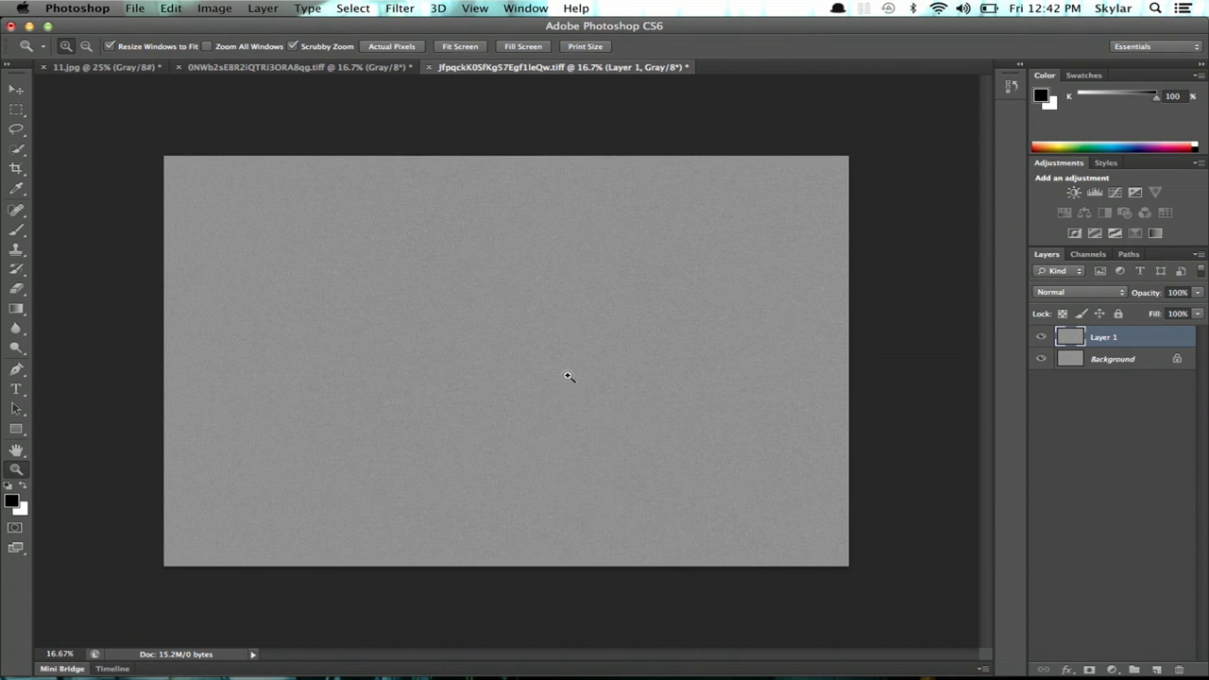
key(super+e)
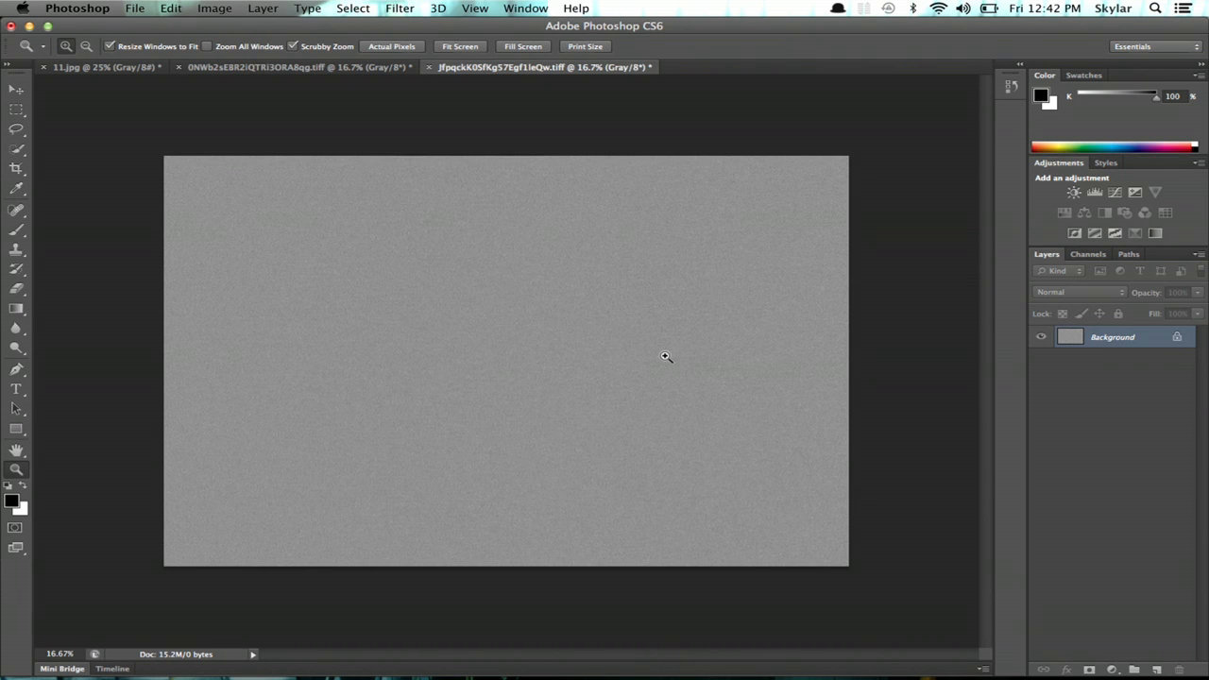
click(386, 68)
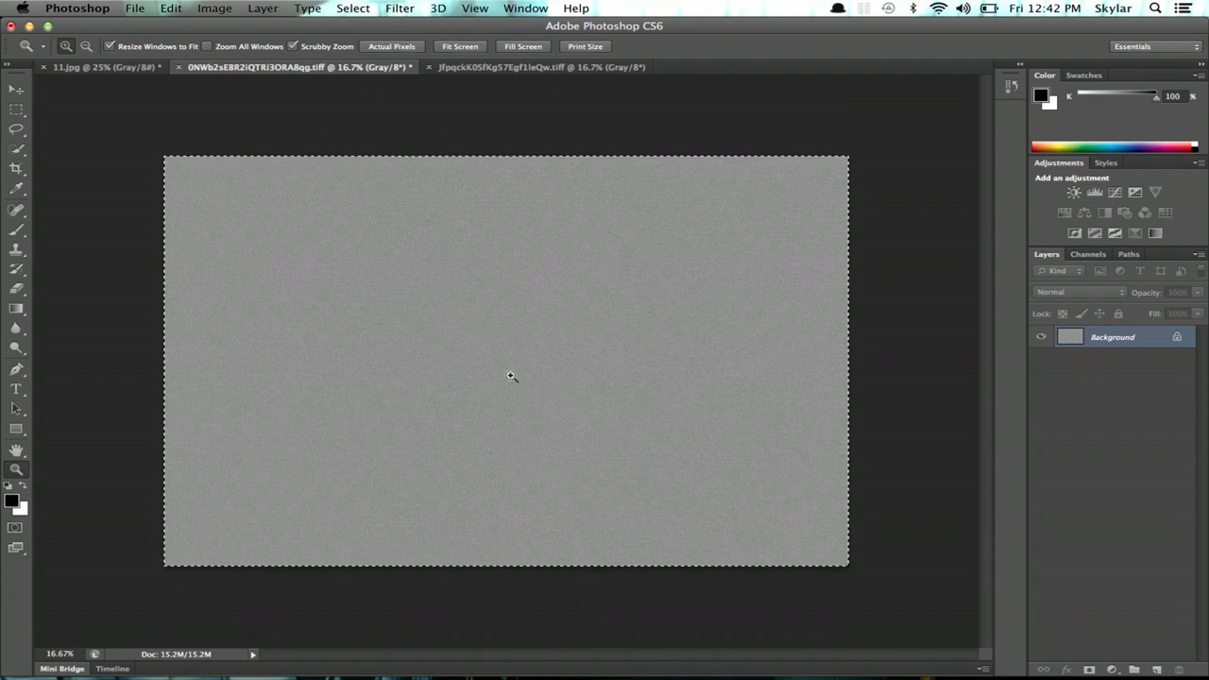
- Reopen the Test library from Finder's Desktop folder so Aperture loads the boat photo
key(super+Tab)
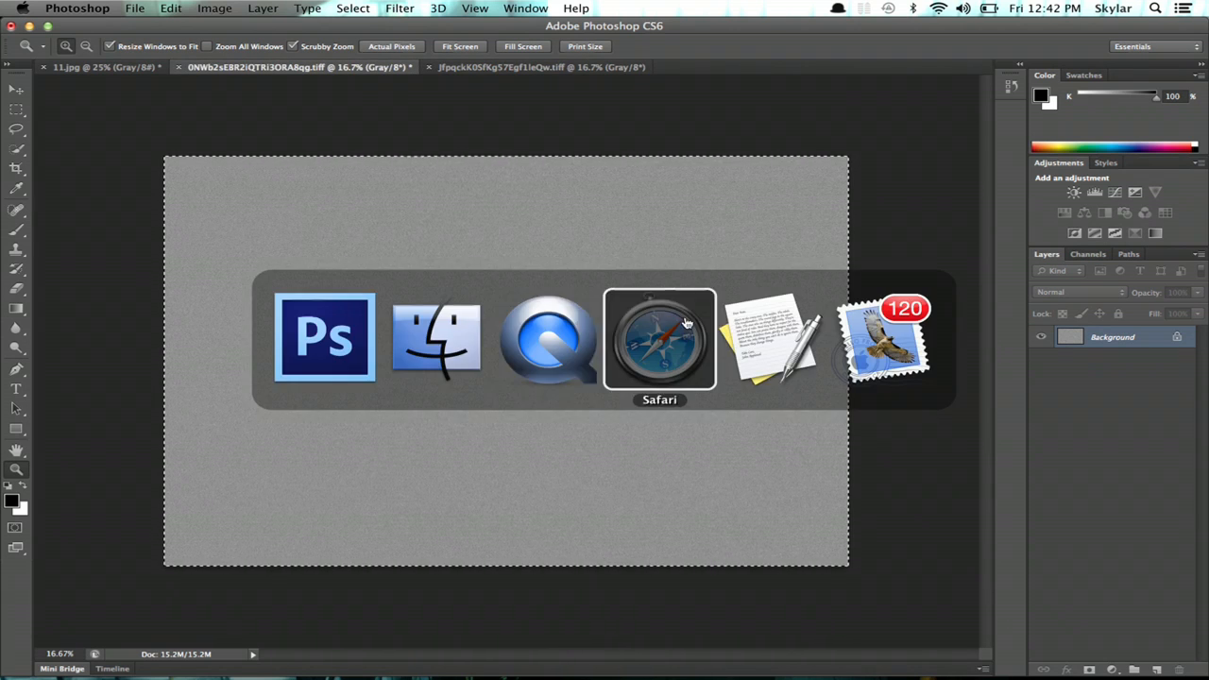
click(430, 342)
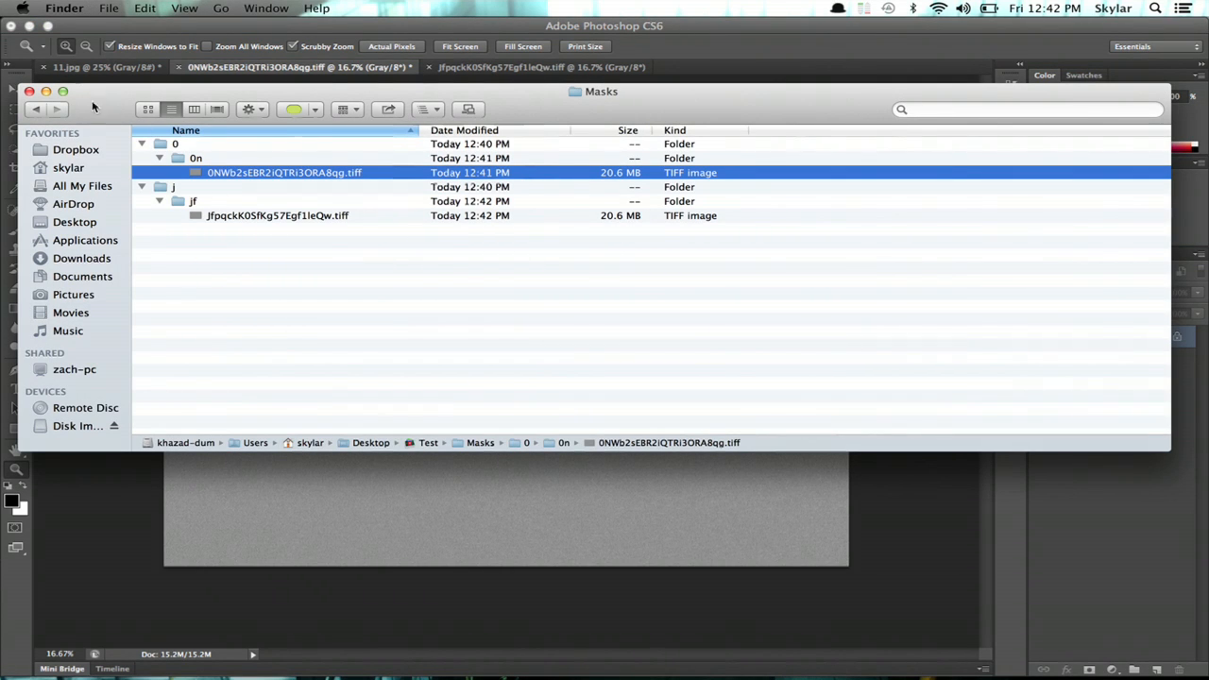
click(74, 224)
double_click(422, 393)
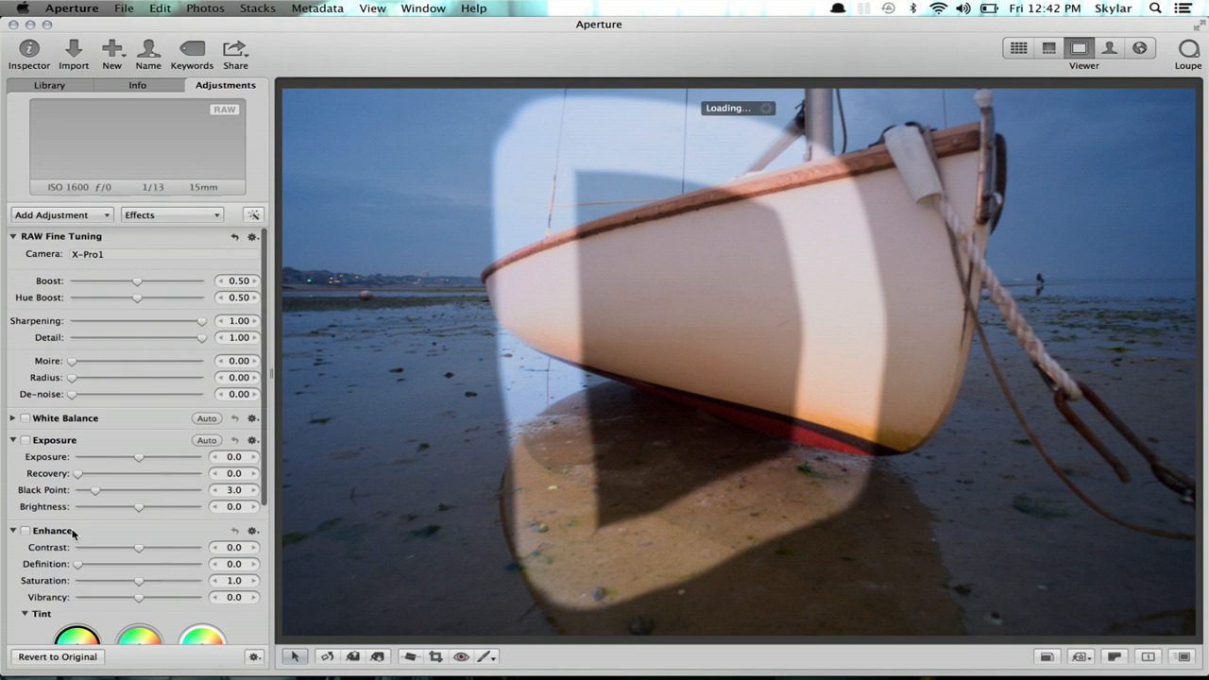
- Lower both the Dodge and Burn Amount sliders from 1.0 to 0.32
scroll(73, 529, down, 5)
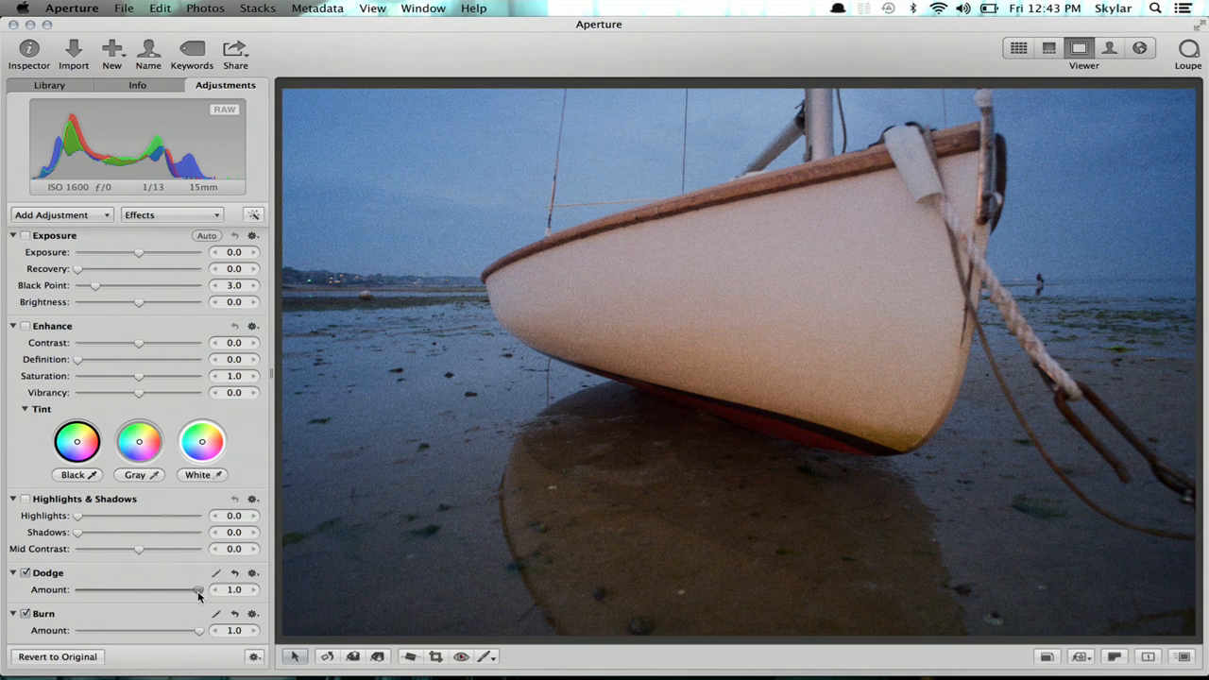
drag(199, 590, 115, 594)
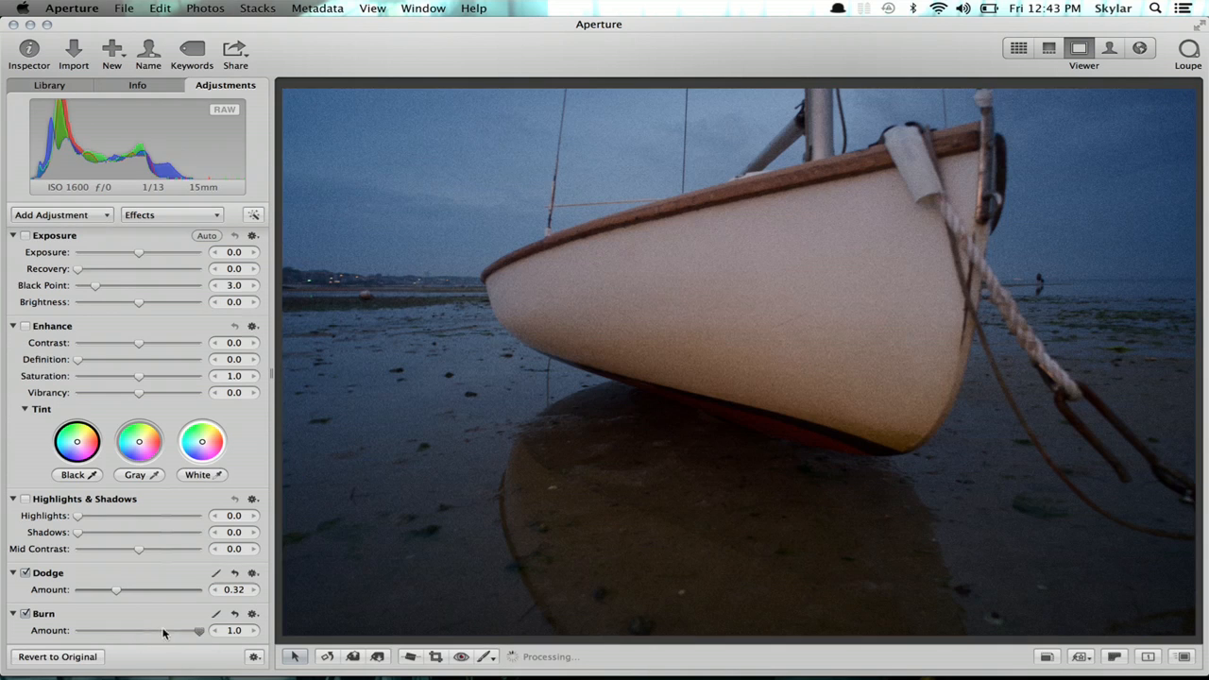
drag(164, 631, 114, 636)
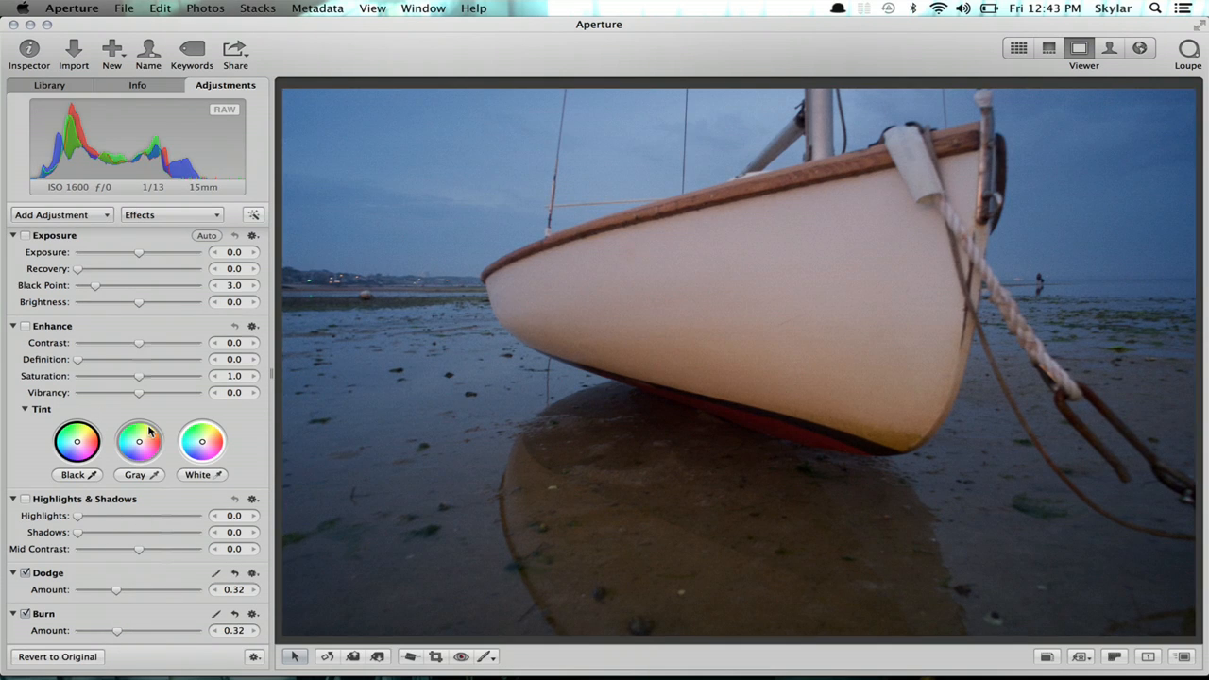
- Save the current Dodge and Burn adjustments as an effect preset named 'Grain III'
click(220, 216)
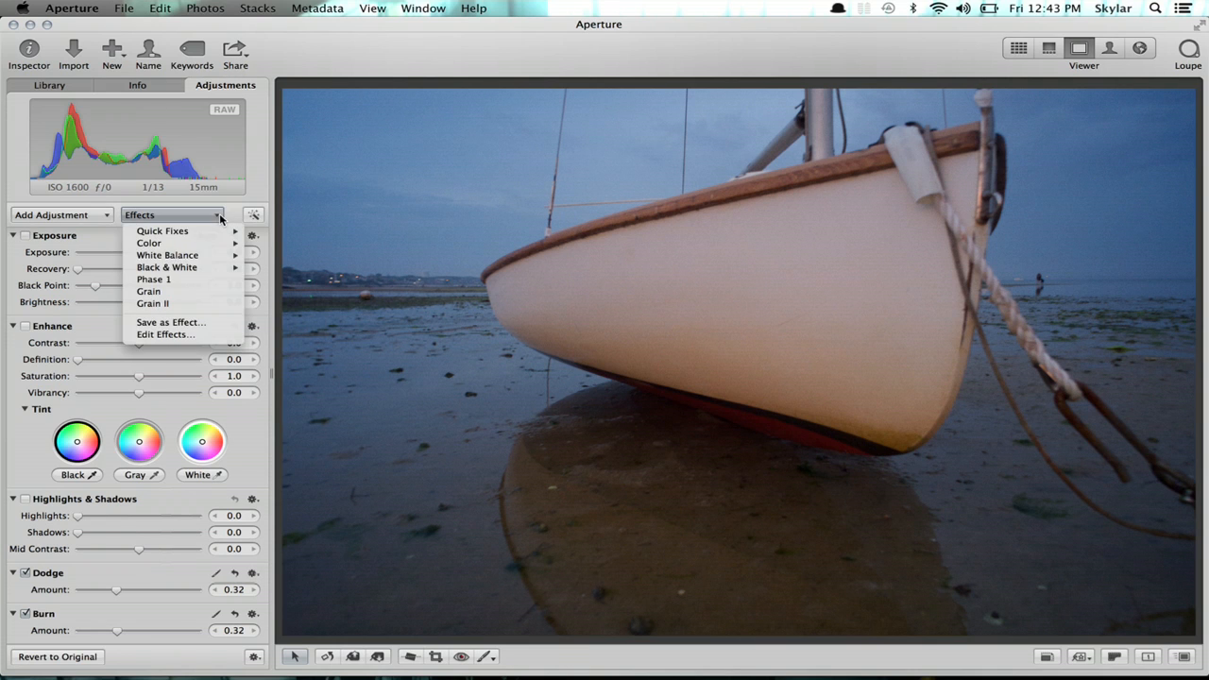
click(192, 321)
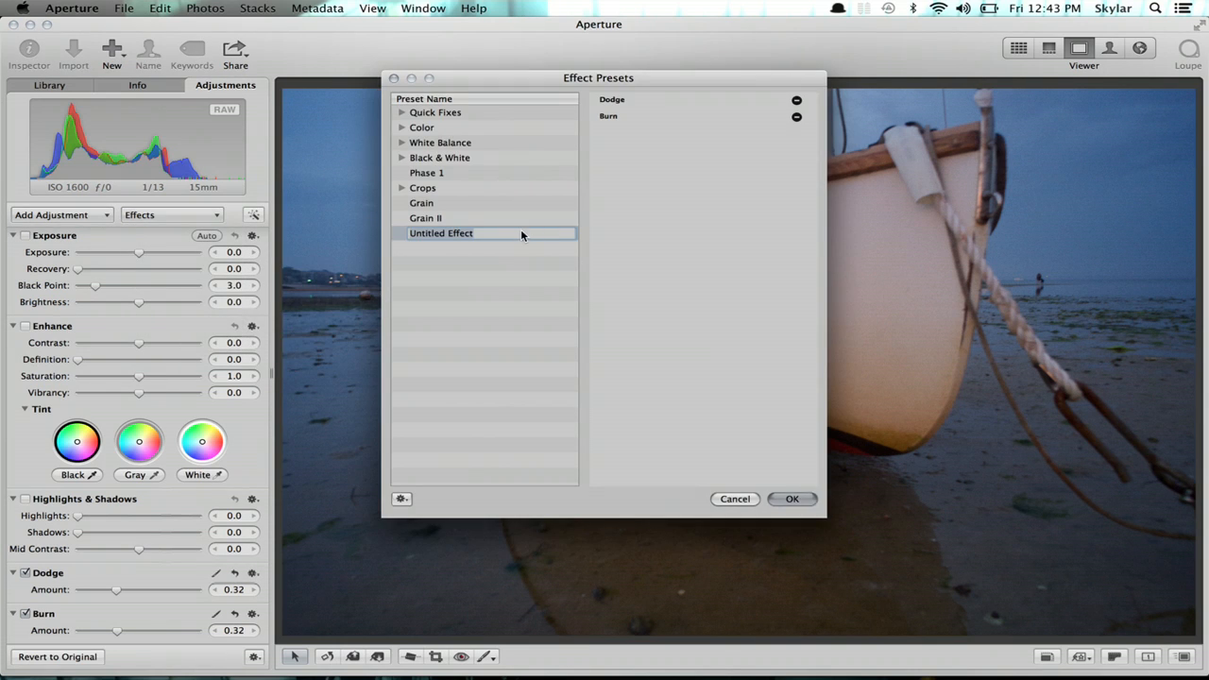
text(Grain III)
click(798, 498)
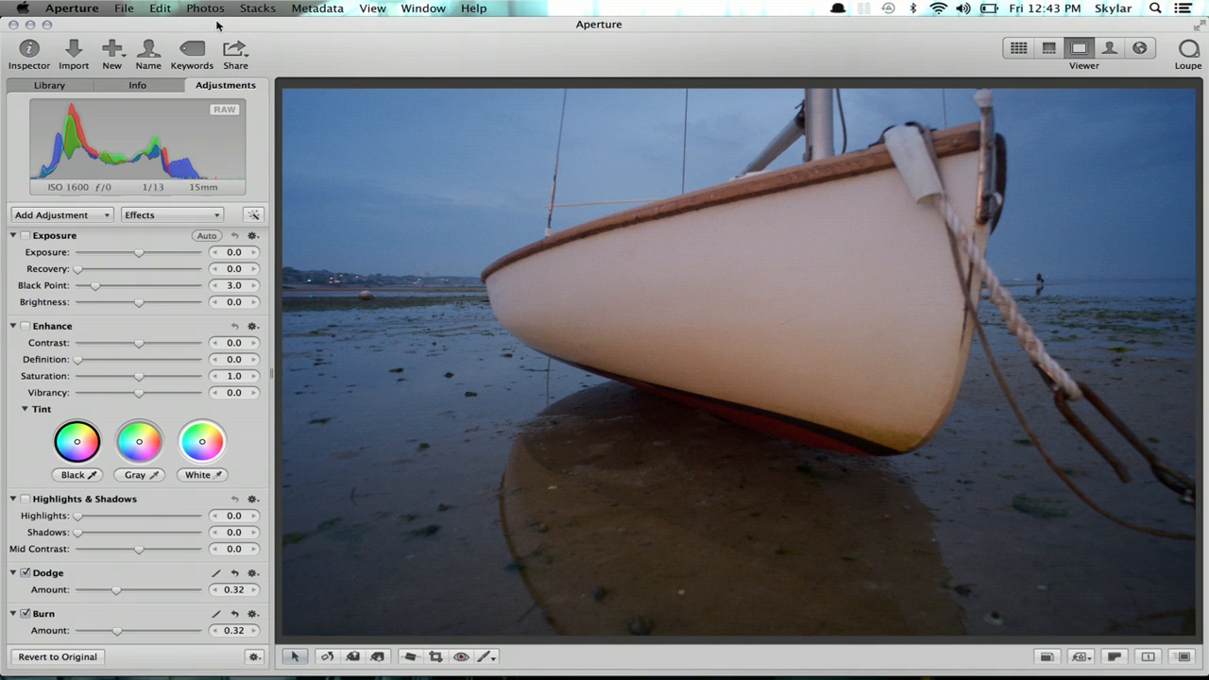
- Switch to the Provincetown library and open Version 3 of the boat photo in the Antique project
click(72, 9)
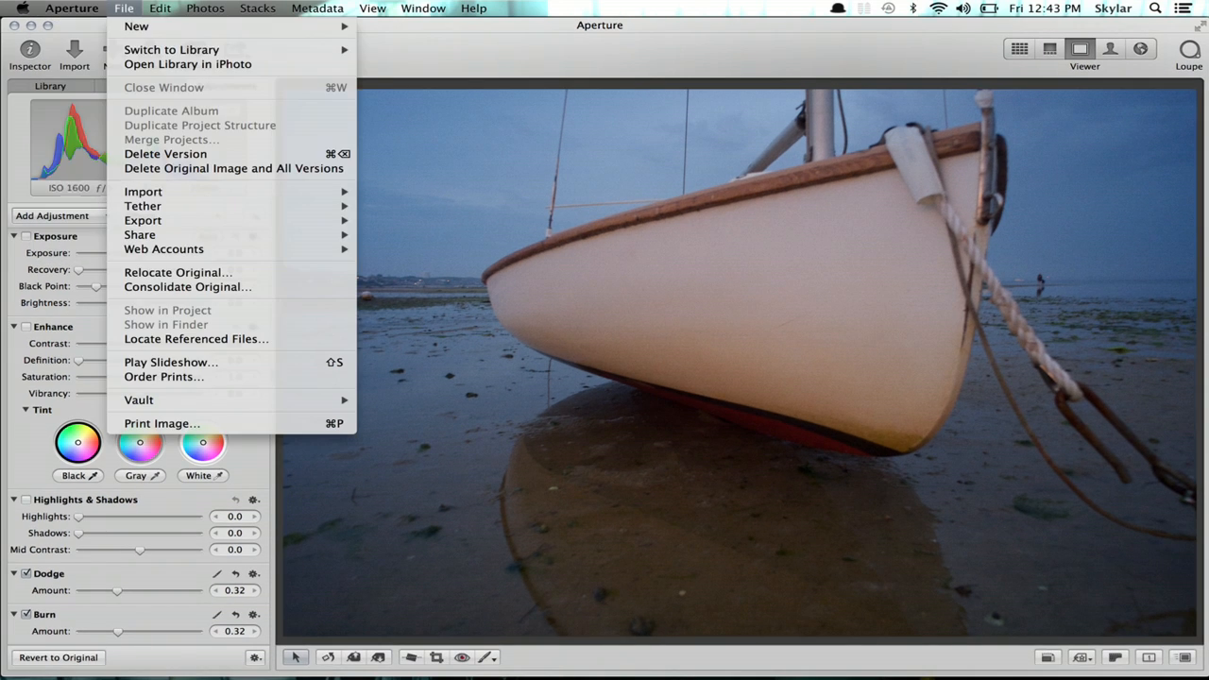
mouse_move(143, 50)
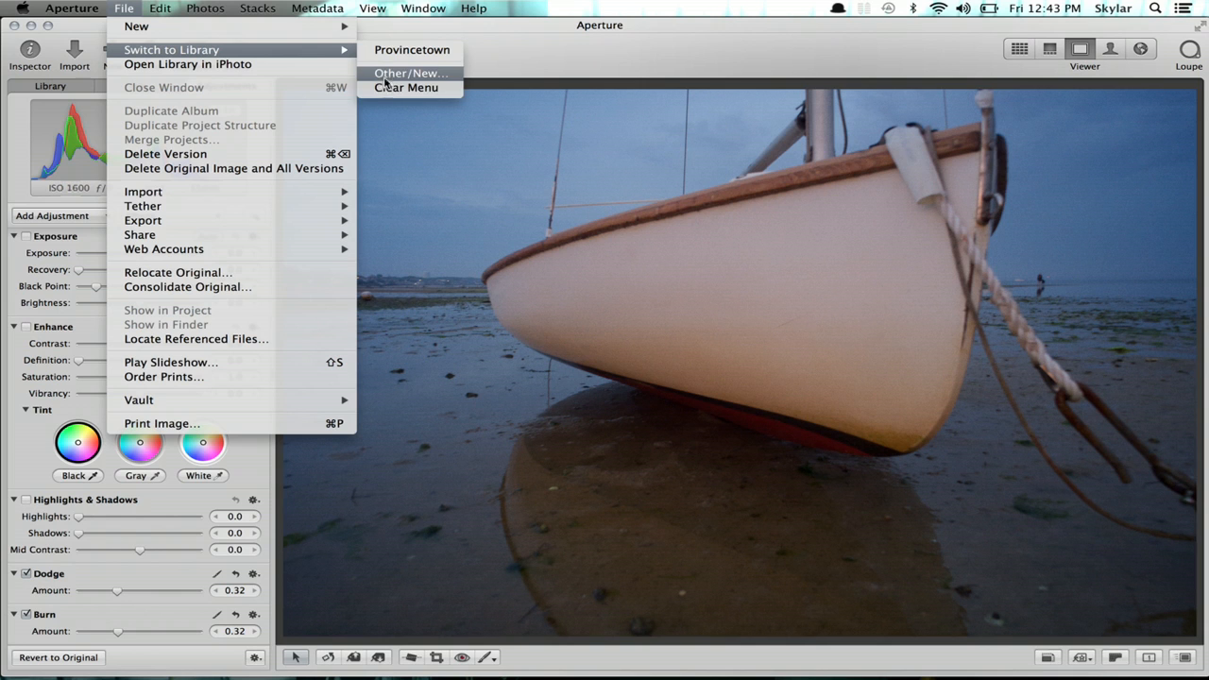
click(408, 51)
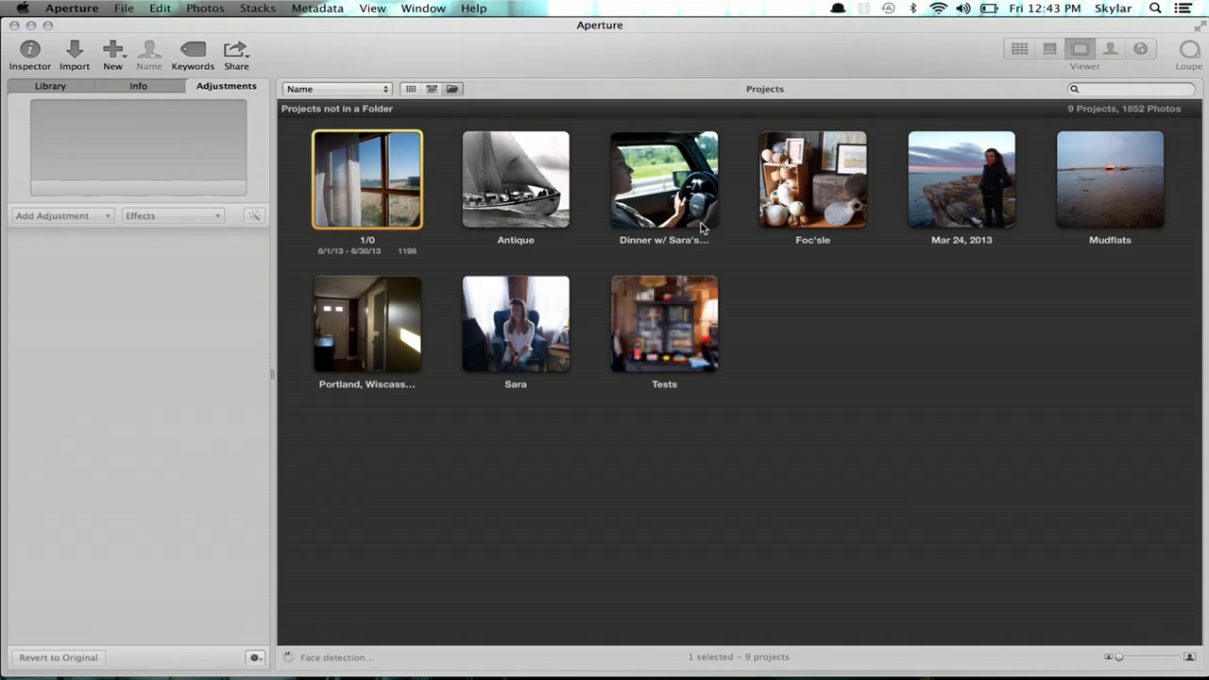
click(64, 86)
click(57, 506)
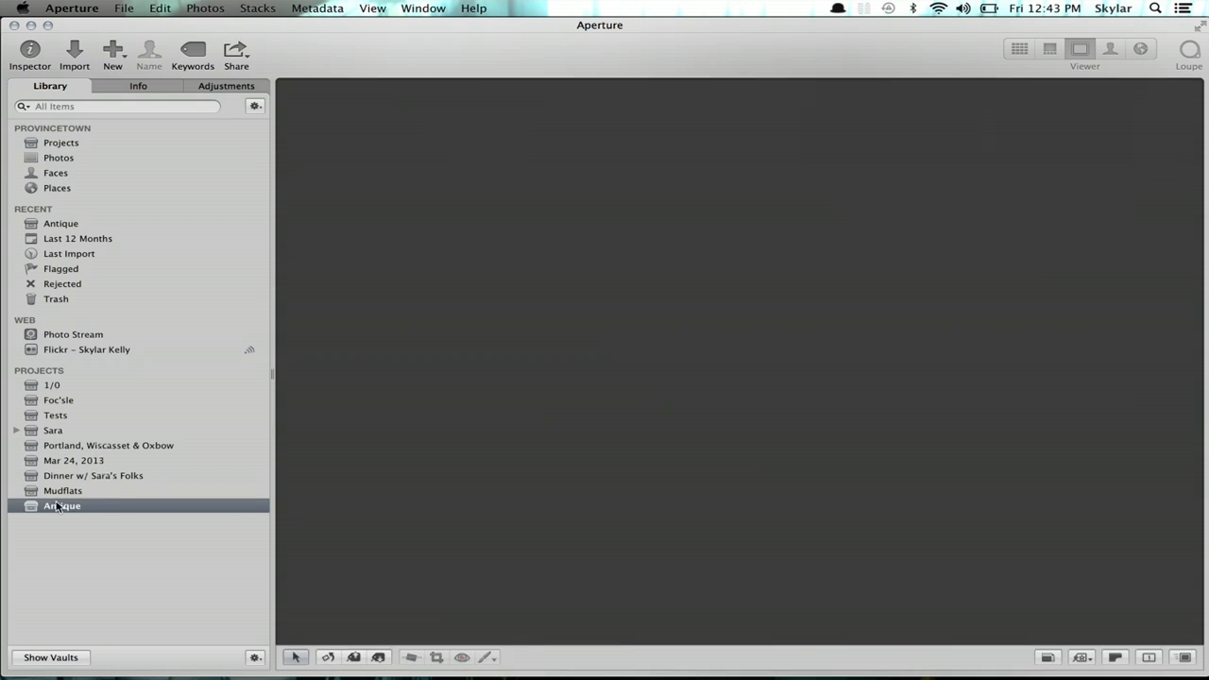
key(v)
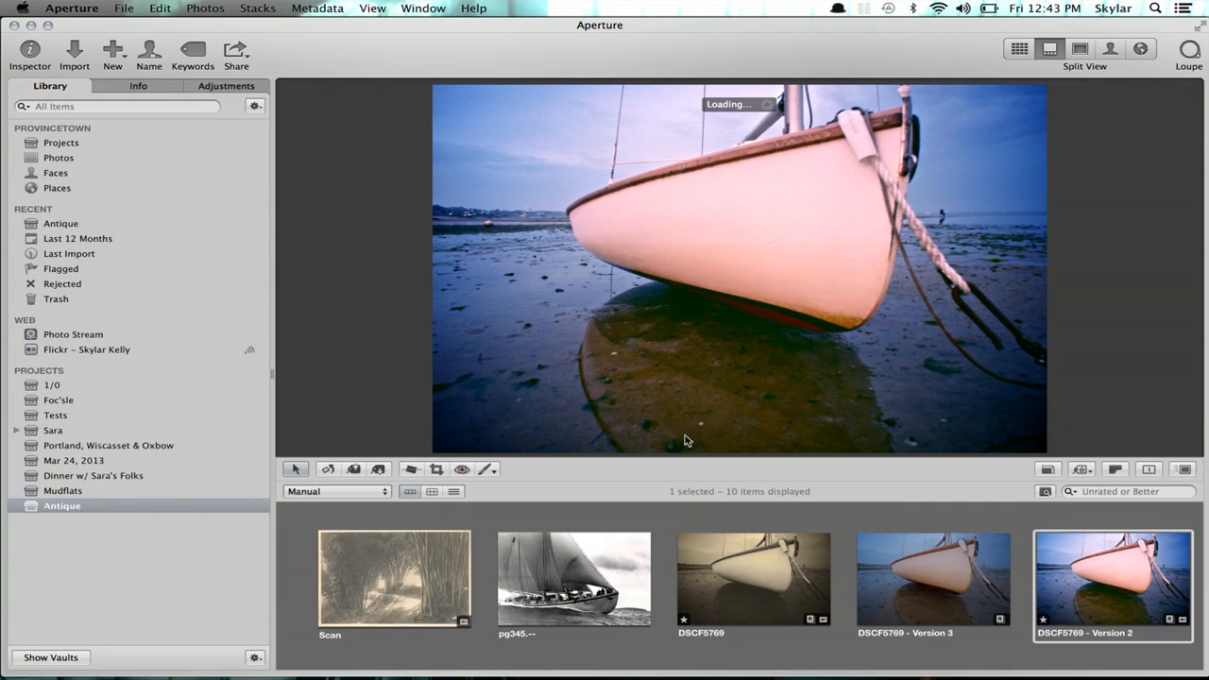
click(942, 568)
key(v)
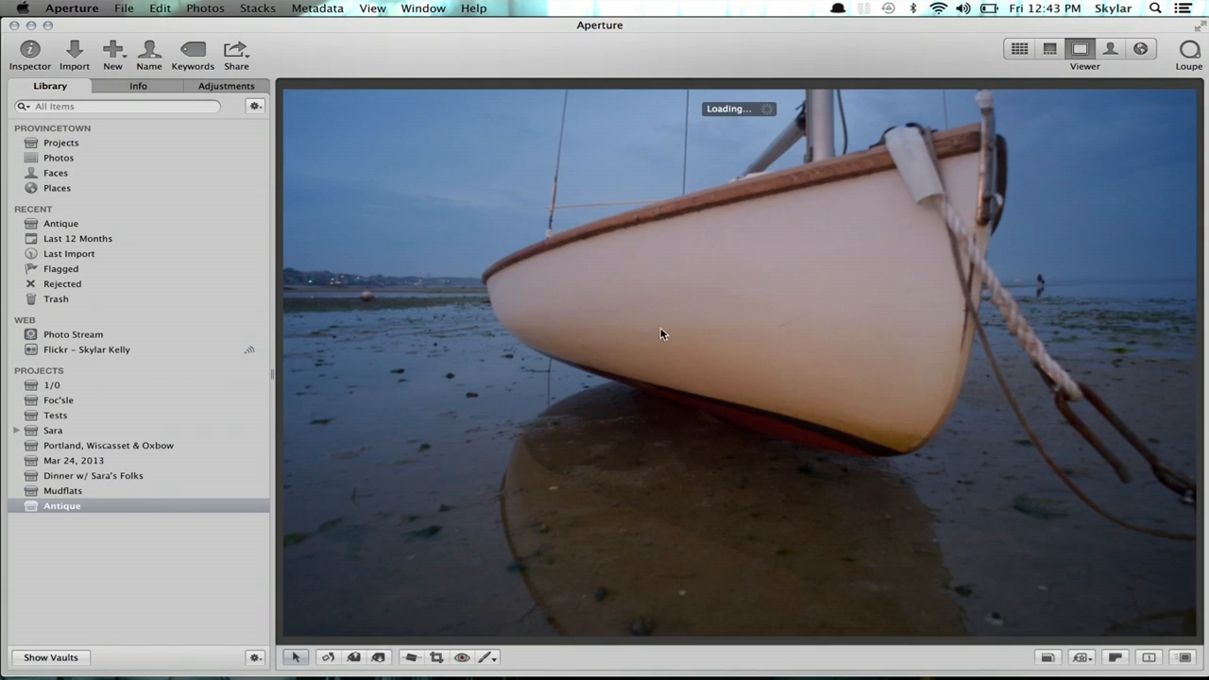
- Apply the Grain III effect preset to DSCF5769 - Version 3
click(223, 87)
click(186, 218)
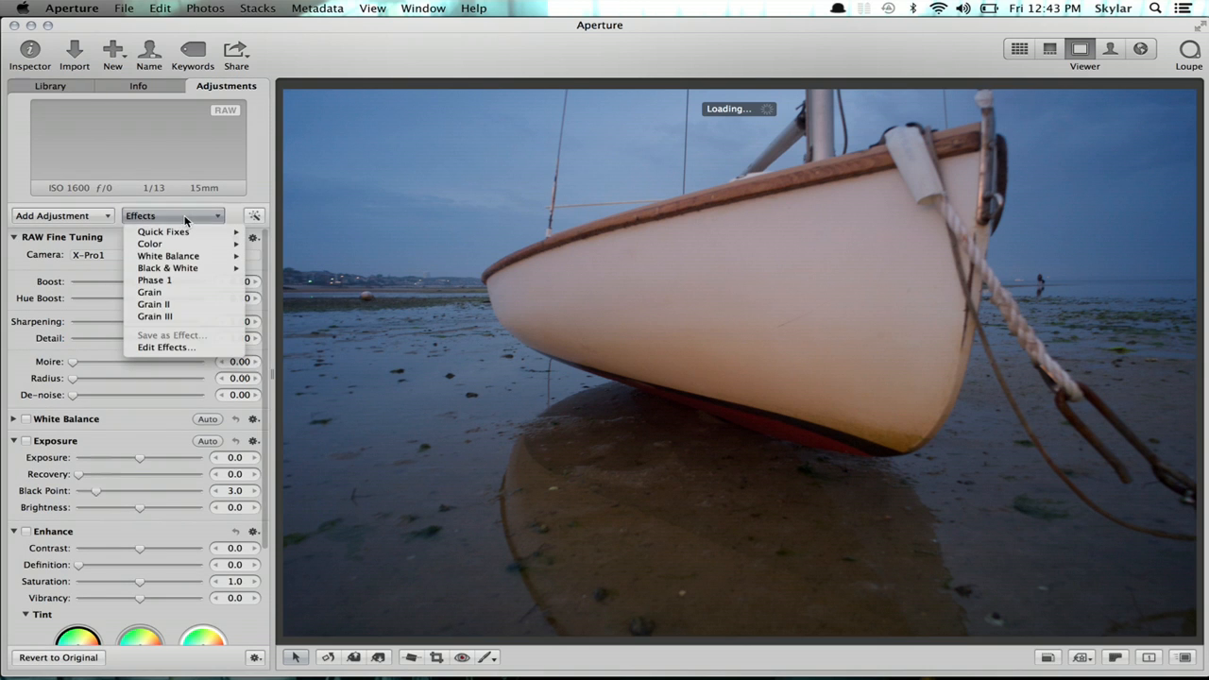
click(181, 316)
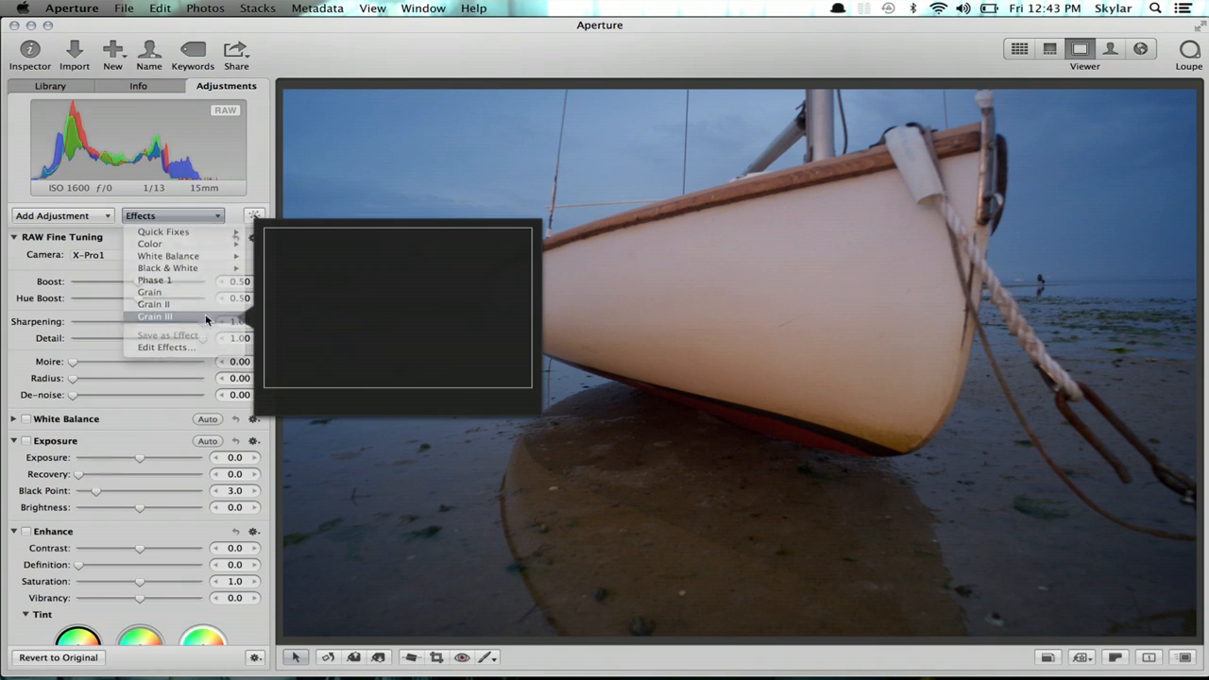